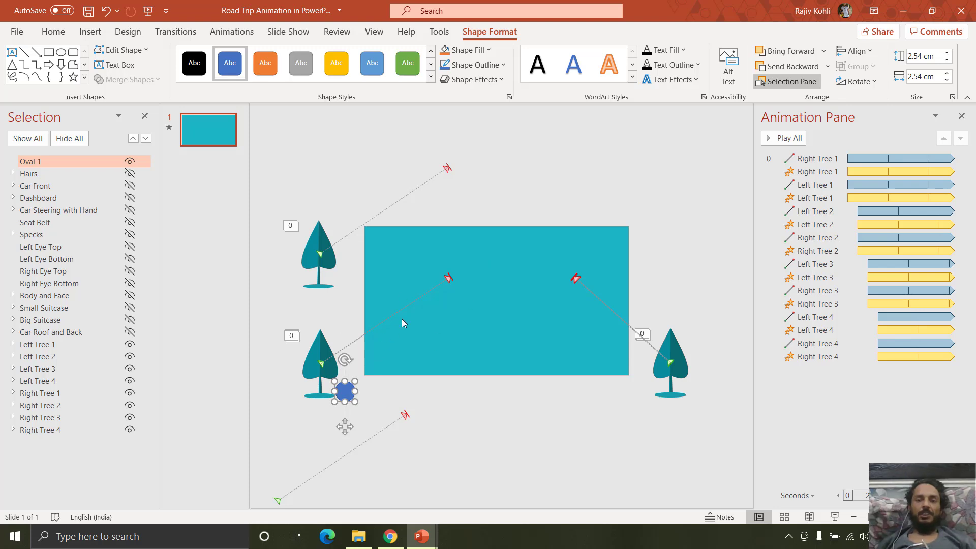
Copy the upper-left tree's animations onto the blue circle with Animation Painter and preview them in the slide show
{"action": "left_click", "coordinate": [231, 32]}
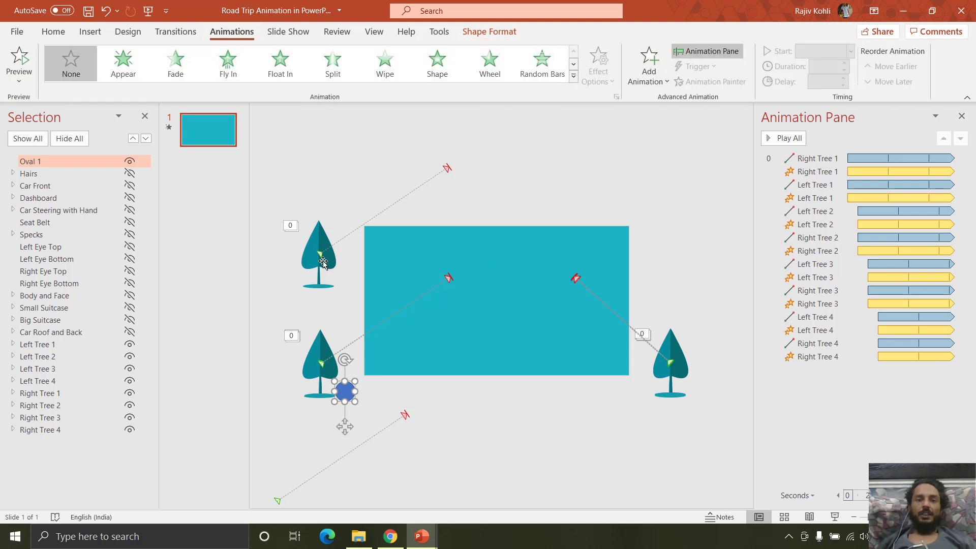
{"action": "left_click", "coordinate": [304, 255]}
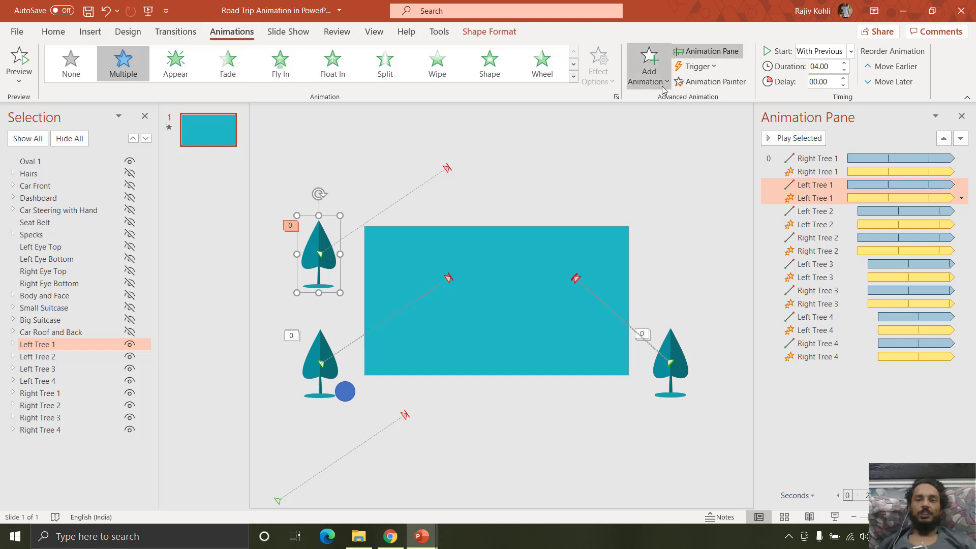
{"action": "left_click", "coordinate": [715, 82]}
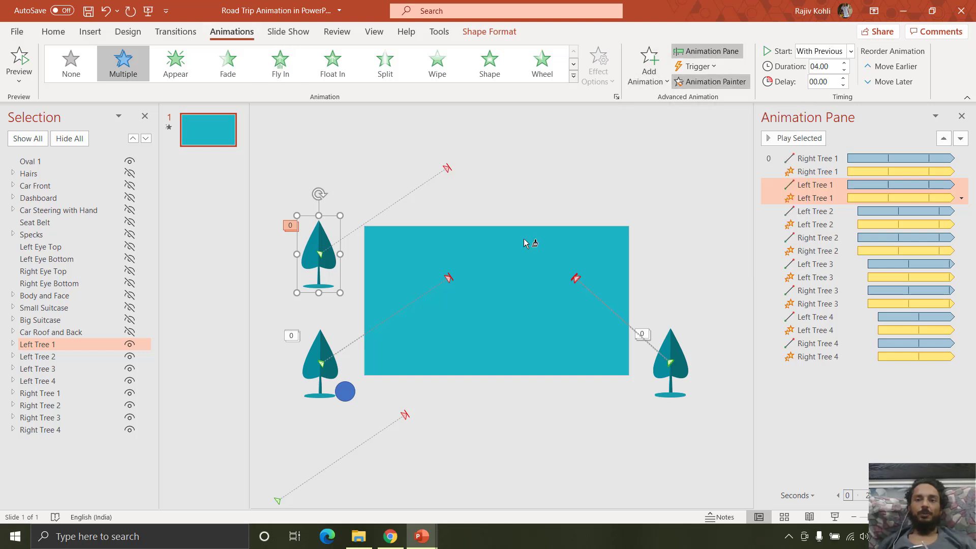
{"action": "left_click", "coordinate": [345, 396]}
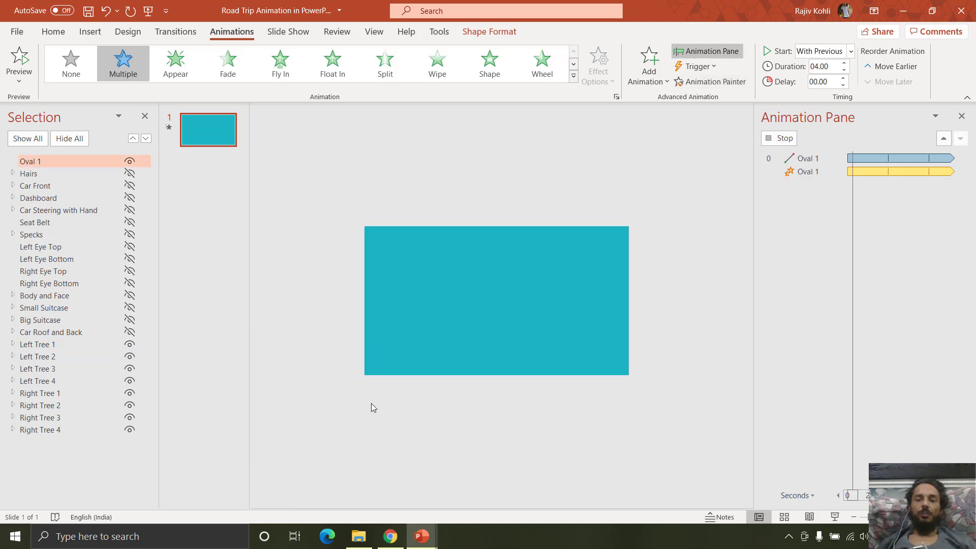
{"action": "left_click", "coordinate": [832, 517]}
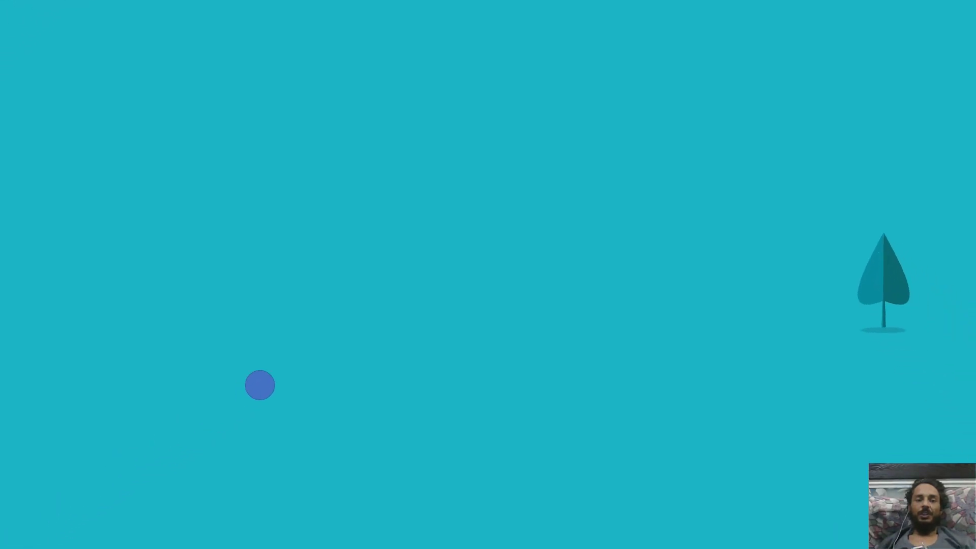
{"action": "key", "text": "Escape"}
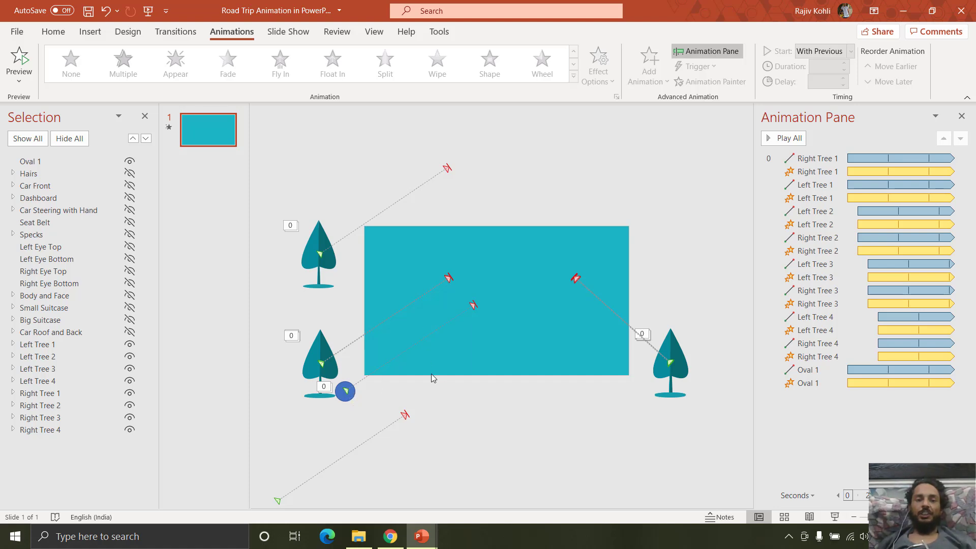
Undo the recent changes back through the painted animation, the blue circle and the extra upper-left tree
{"action": "key", "text": "ctrl+z"}
{"action": "key", "text": "ctrl+z"}
{"action": "key", "text": "ctrl+z"}
{"action": "key", "text": "ctrl+z"}
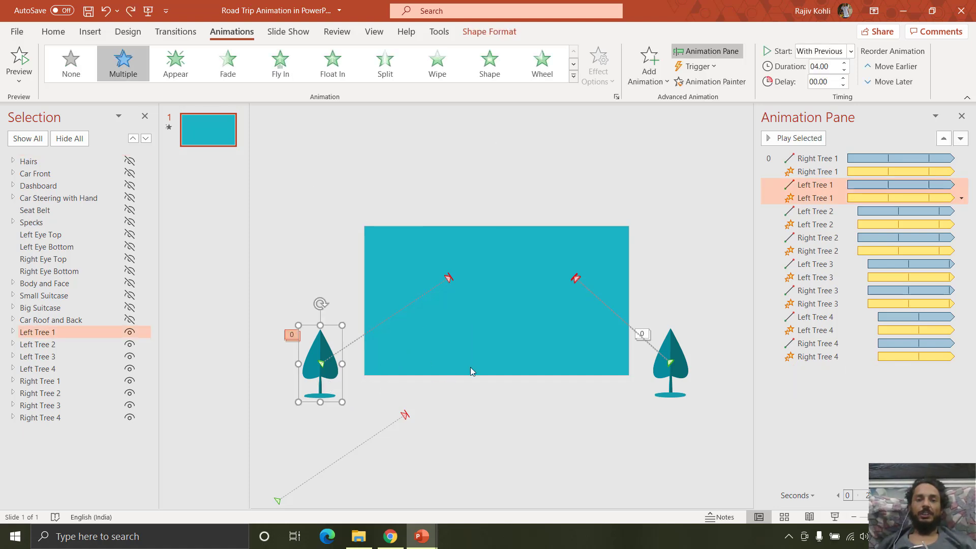
{"action": "left_click", "coordinate": [539, 386]}
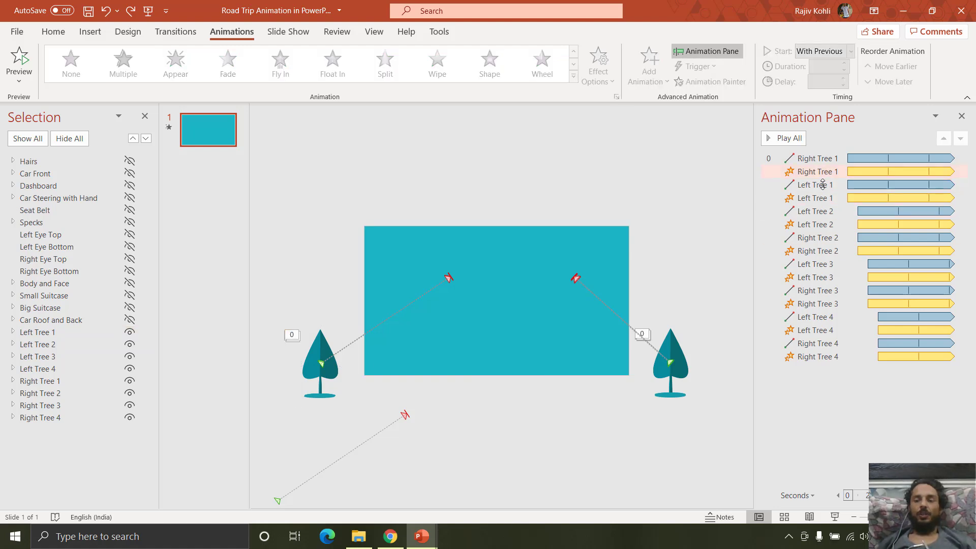
Examine the duration and delay settings of the staggered animations for Left Tree 2, Right Tree 2, Left Tree 3 and Left Tree 4
{"action": "left_click", "coordinate": [821, 186]}
{"action": "left_click", "coordinate": [822, 211]}
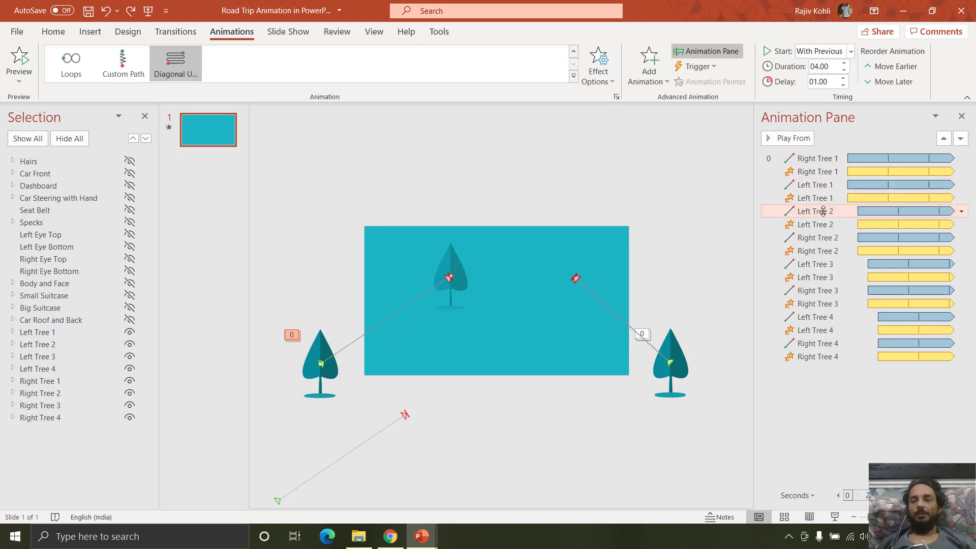
{"action": "left_click", "coordinate": [822, 220]}
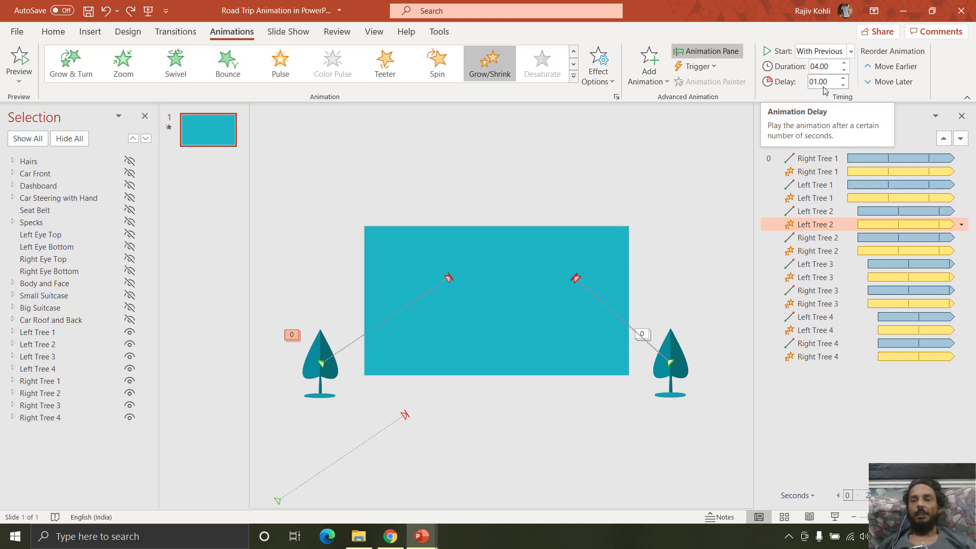
{"action": "left_click_drag", "start_coordinate": [833, 251], "coordinate": [833, 224]}
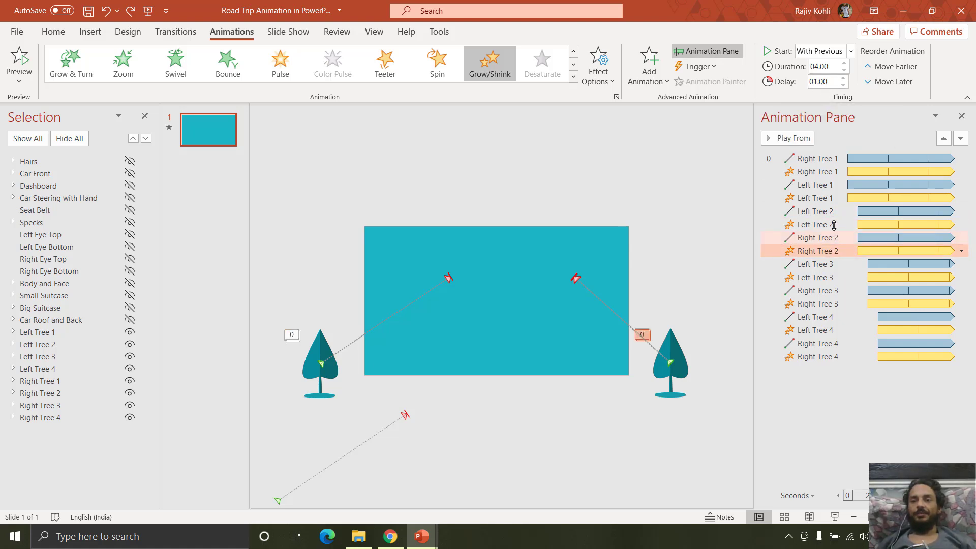
{"action": "left_click", "coordinate": [835, 264]}
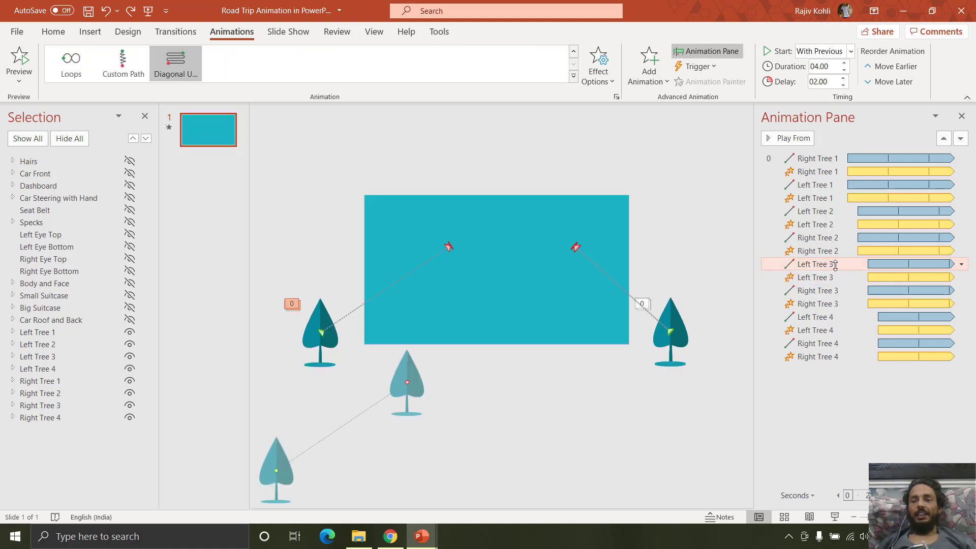
{"action": "left_click", "coordinate": [845, 317]}
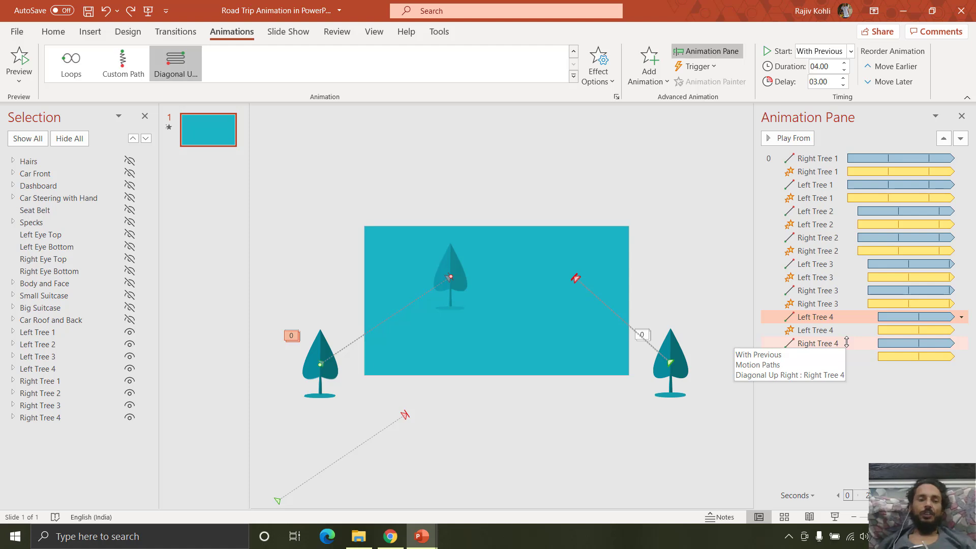
Hide all objects, and show only Hairs, Car Front, Dashboard, Car Steering with Hand and Seat Belt
{"action": "left_click", "coordinate": [76, 139]}
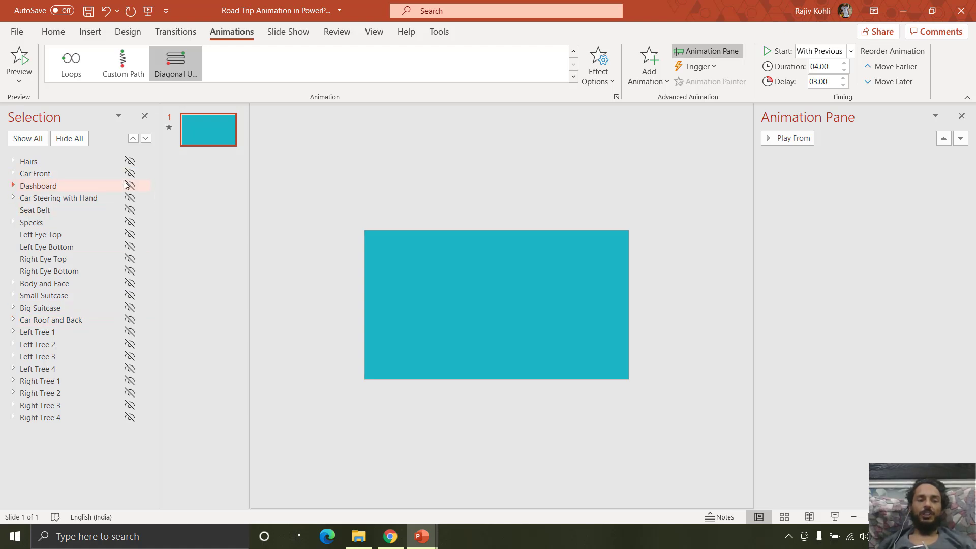
{"action": "left_click", "coordinate": [129, 161]}
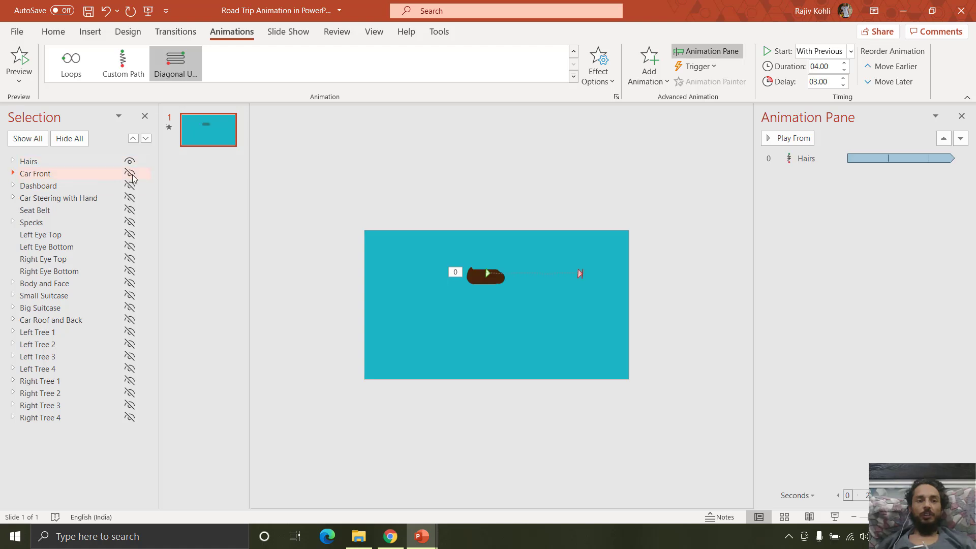
{"action": "left_click", "coordinate": [130, 173]}
{"action": "left_click", "coordinate": [130, 185]}
{"action": "left_click", "coordinate": [130, 198]}
{"action": "left_click", "coordinate": [130, 210]}
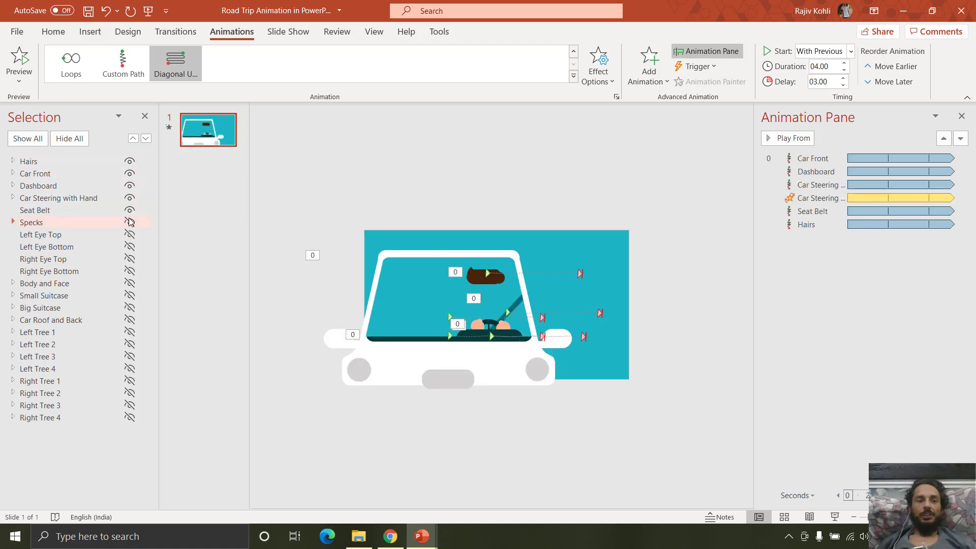
Show the Specks, the top and bottom parts of both eyes, and Body and Face
{"action": "left_click", "coordinate": [129, 222]}
{"action": "left_click", "coordinate": [129, 234]}
{"action": "left_click", "coordinate": [130, 247]}
{"action": "left_click", "coordinate": [130, 259]}
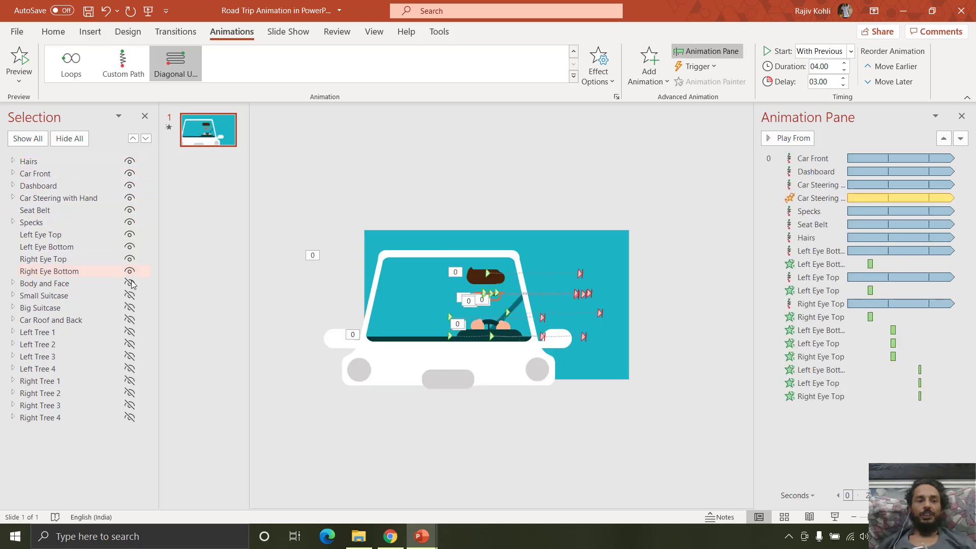
{"action": "left_click", "coordinate": [130, 271]}
{"action": "left_click", "coordinate": [129, 283]}
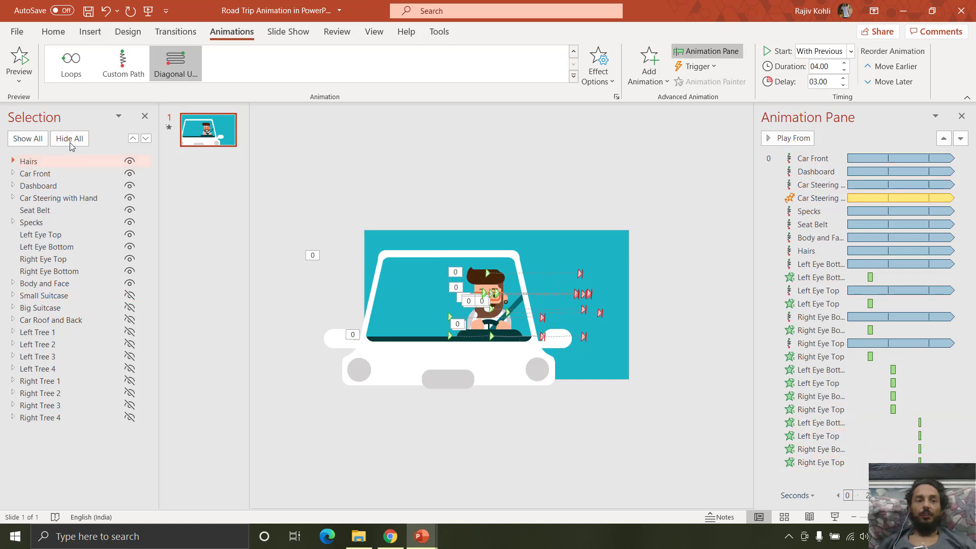
Show the Small Suitcase, Big Suitcase and Car Roof and Back objects
{"action": "left_click", "coordinate": [130, 296]}
{"action": "left_click", "coordinate": [130, 309]}
{"action": "left_click", "coordinate": [130, 320]}
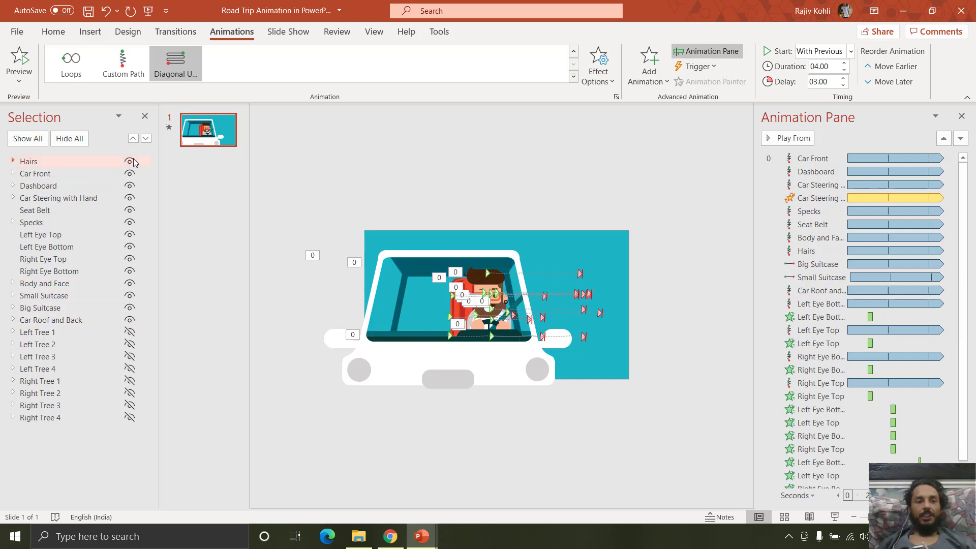
Select Car Front and play the slide show to preview the combined car and driver animation
{"action": "left_click", "coordinate": [31, 174]}
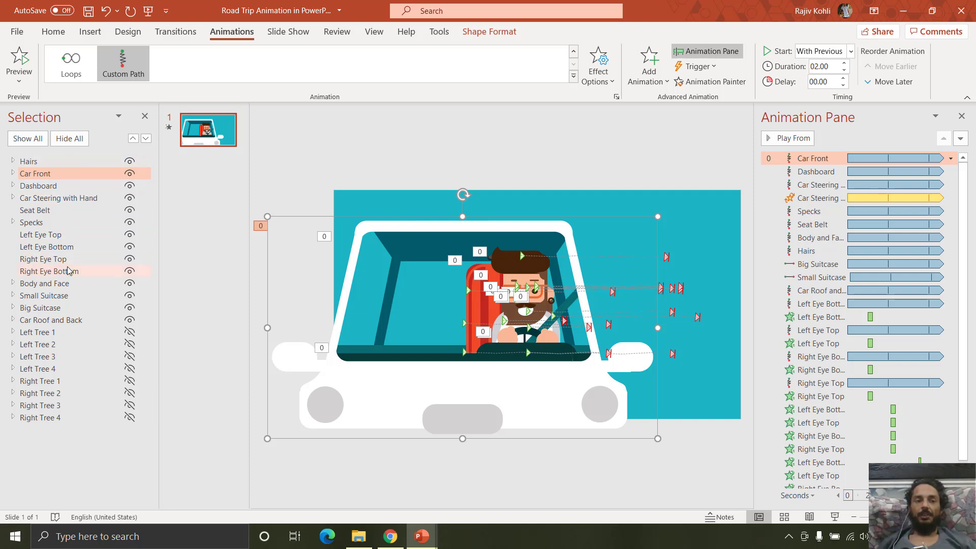
{"action": "left_click", "coordinate": [843, 518]}
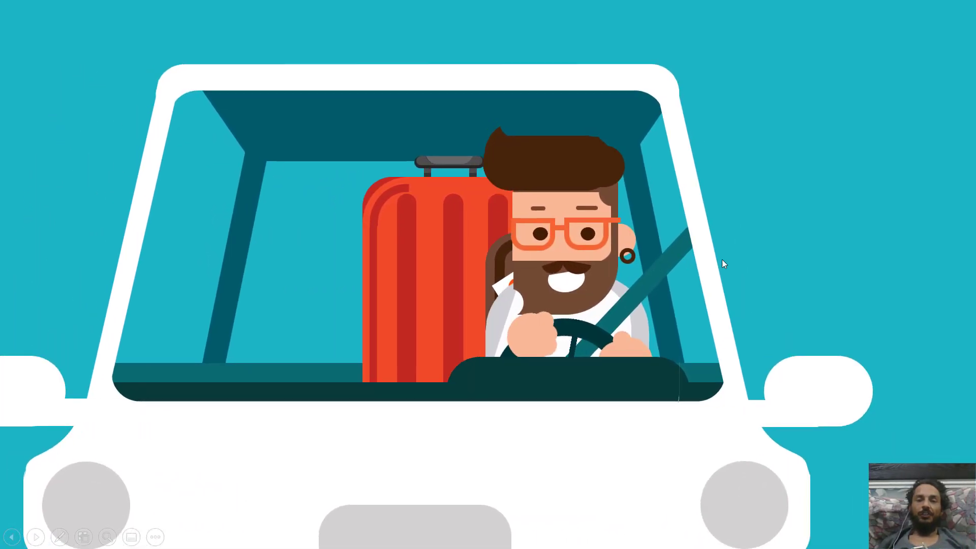
{"action": "key", "text": "Escape"}
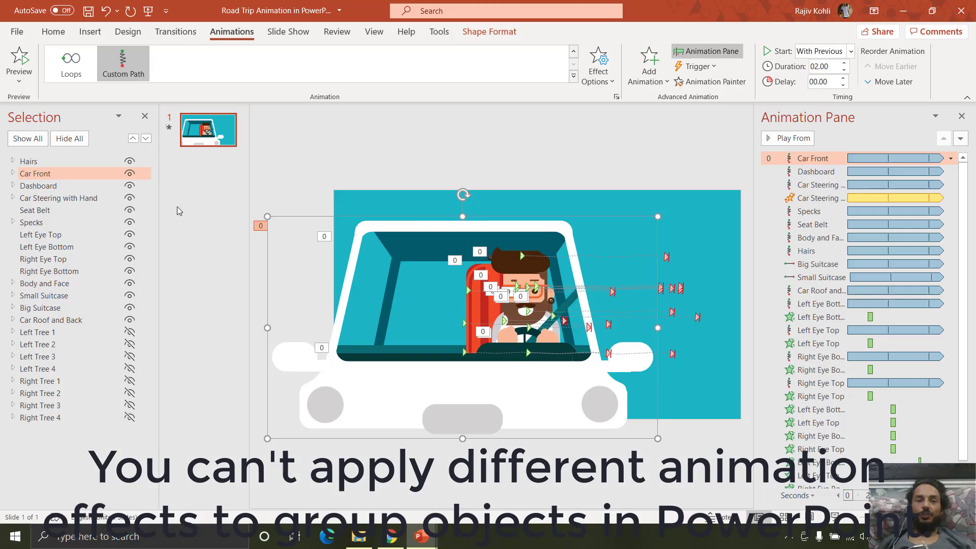
{"action": "left_click", "coordinate": [214, 220]}
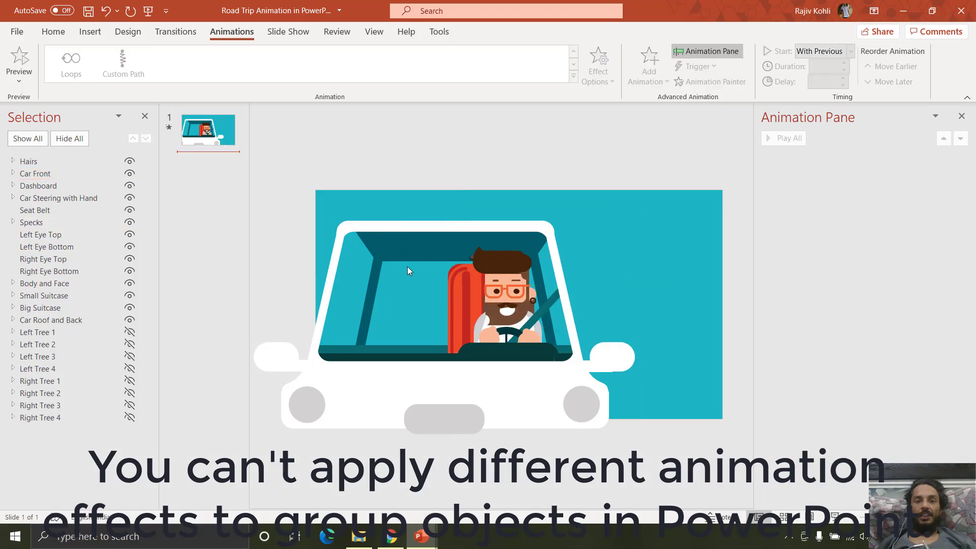
Hide every object on the slide except Car Front and select it
{"action": "left_click", "coordinate": [367, 406]}
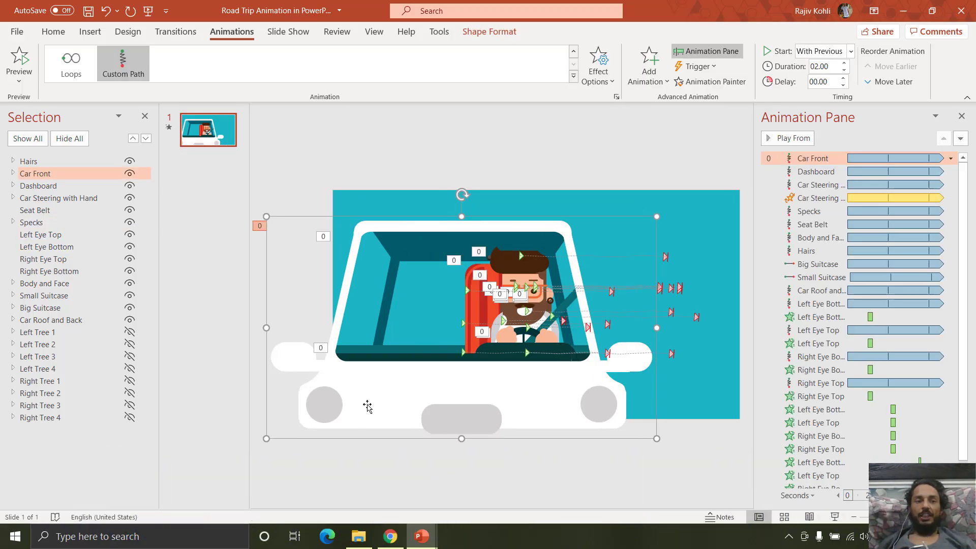
{"action": "left_click", "coordinate": [70, 138]}
{"action": "left_click", "coordinate": [131, 175]}
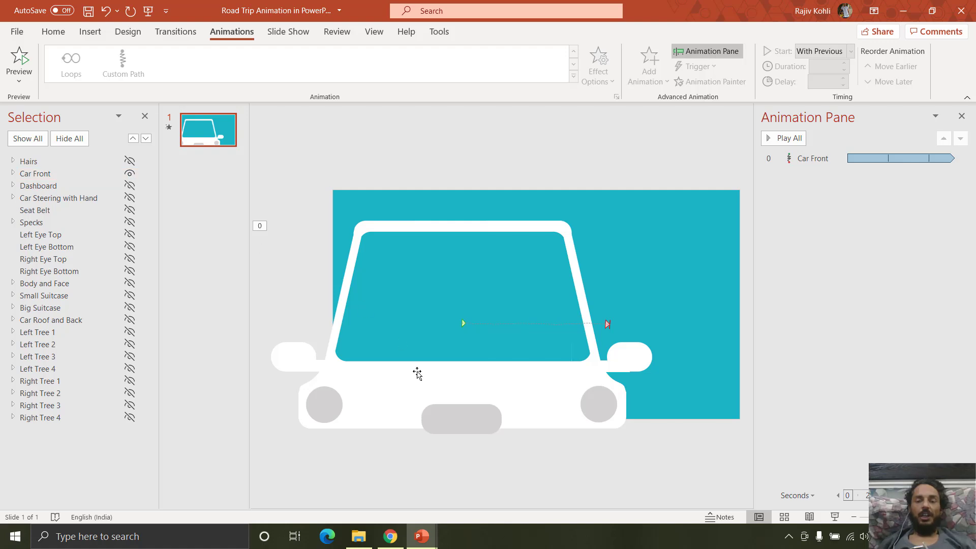
{"action": "left_click", "coordinate": [523, 360]}
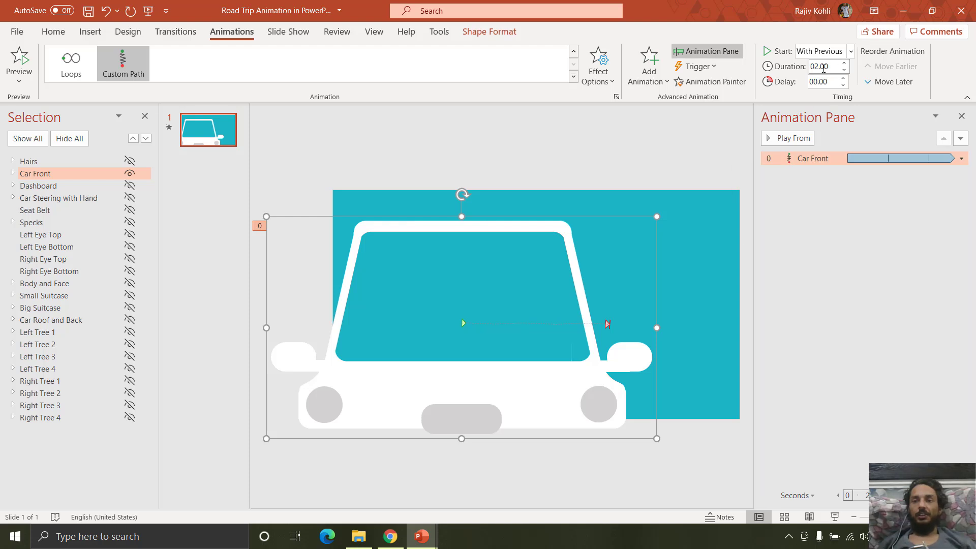
Examine the timing and effect settings of Car Front's custom path animation
{"action": "double_click", "coordinate": [806, 158]}
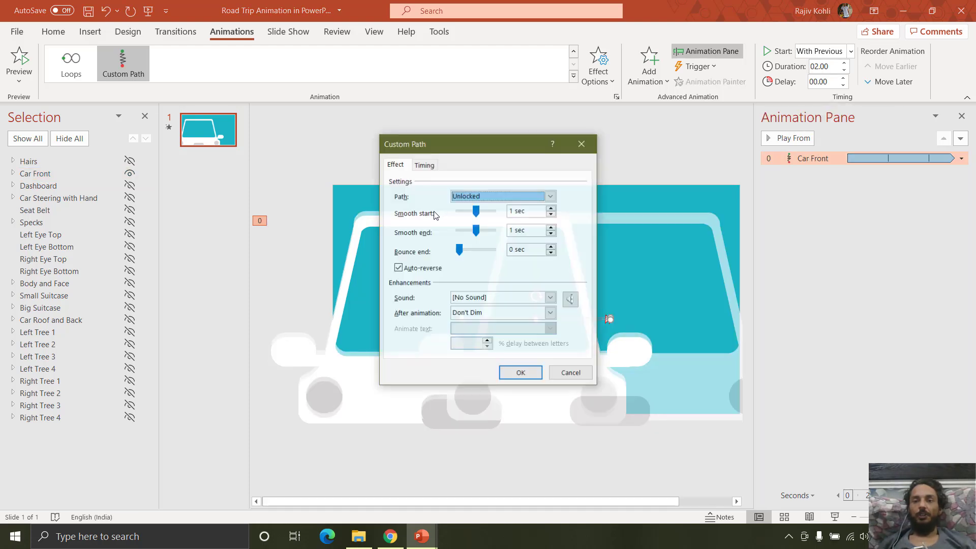
{"action": "left_click", "coordinate": [418, 164]}
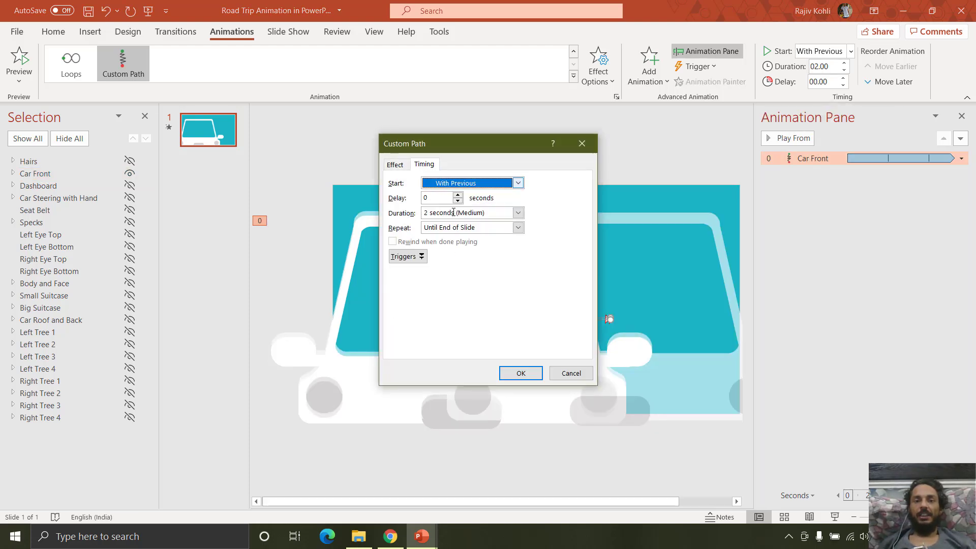
{"action": "left_click", "coordinate": [399, 165]}
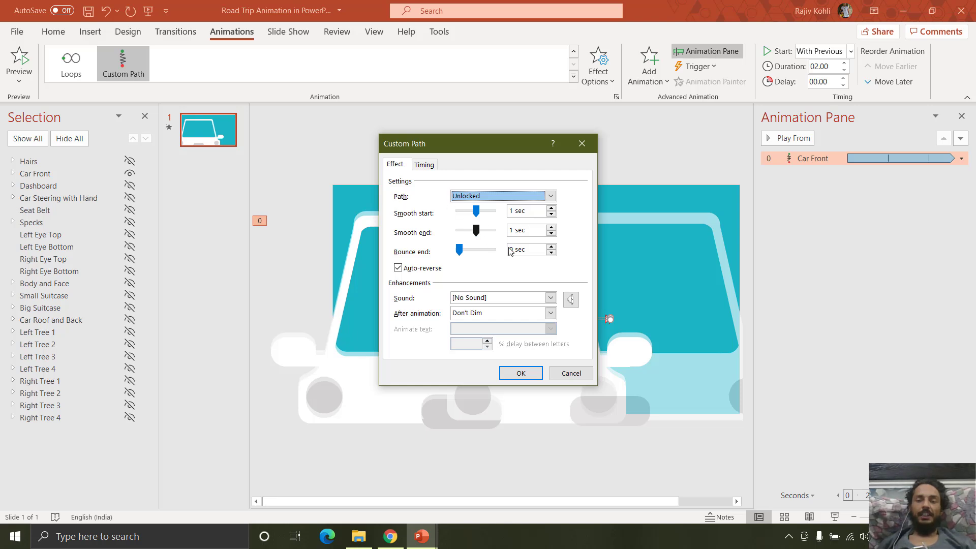
{"action": "key", "text": "Return"}
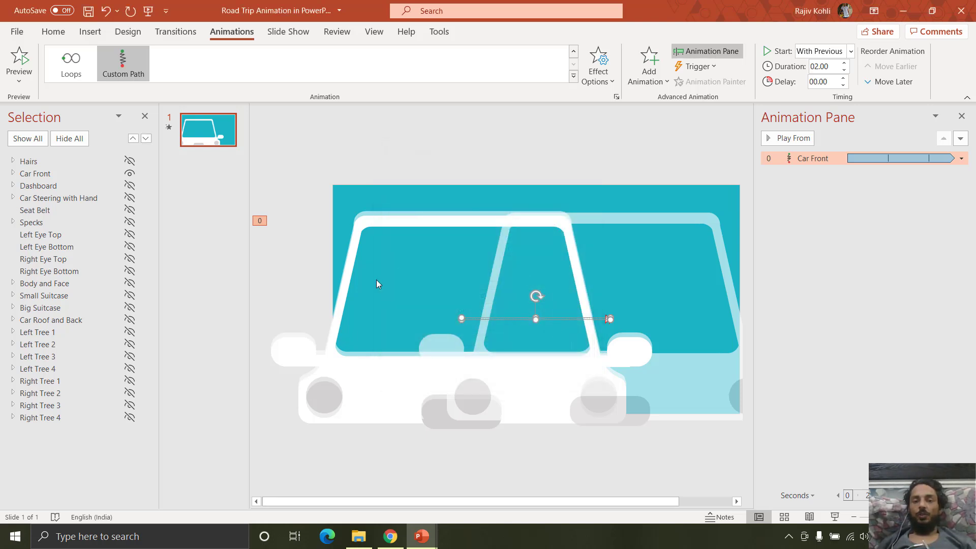
{"action": "left_click", "coordinate": [516, 338]}
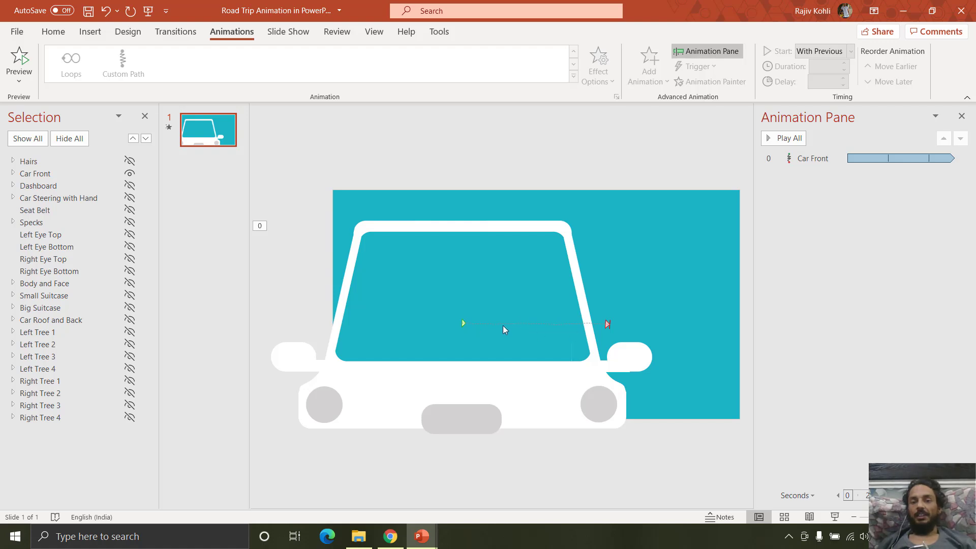
{"action": "left_click", "coordinate": [385, 393]}
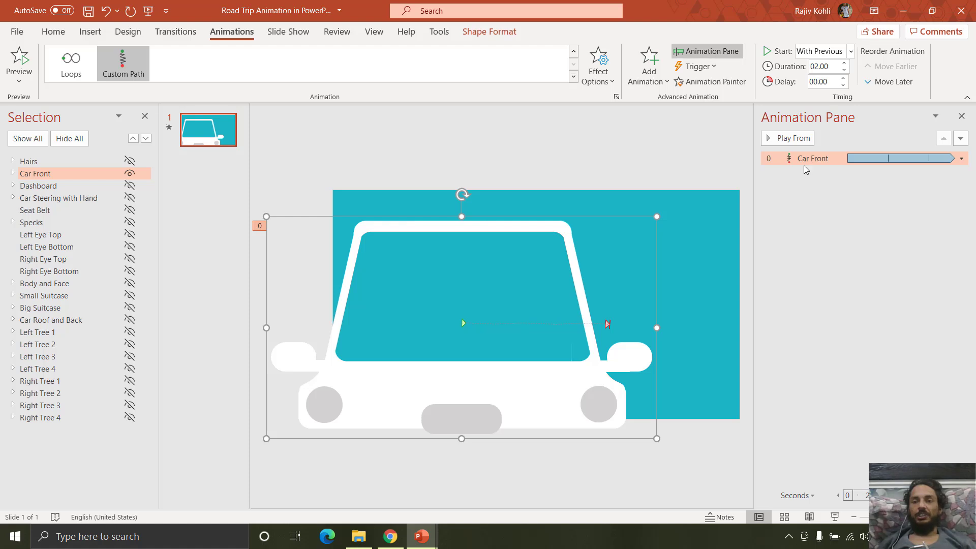
{"action": "key", "text": "Delete"}
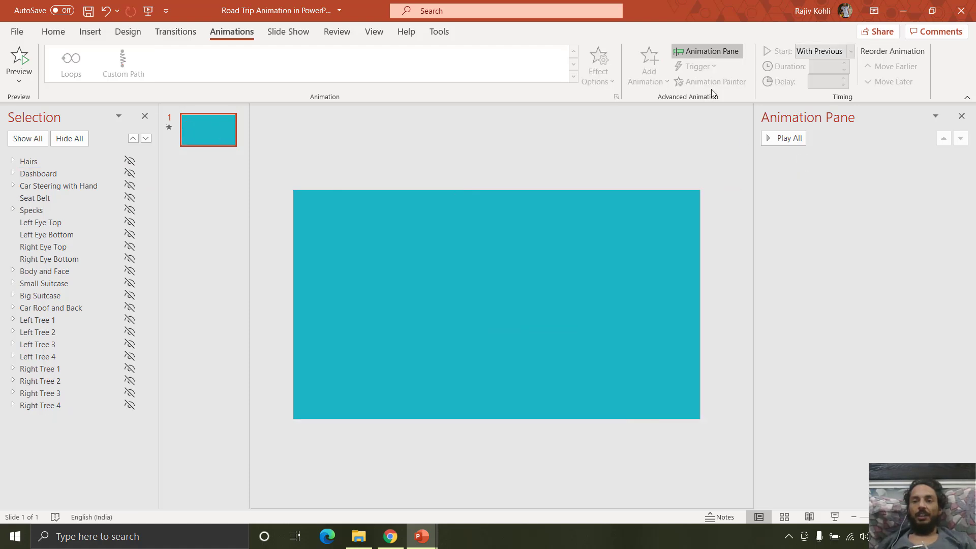
{"action": "key", "text": "ctrl+z"}
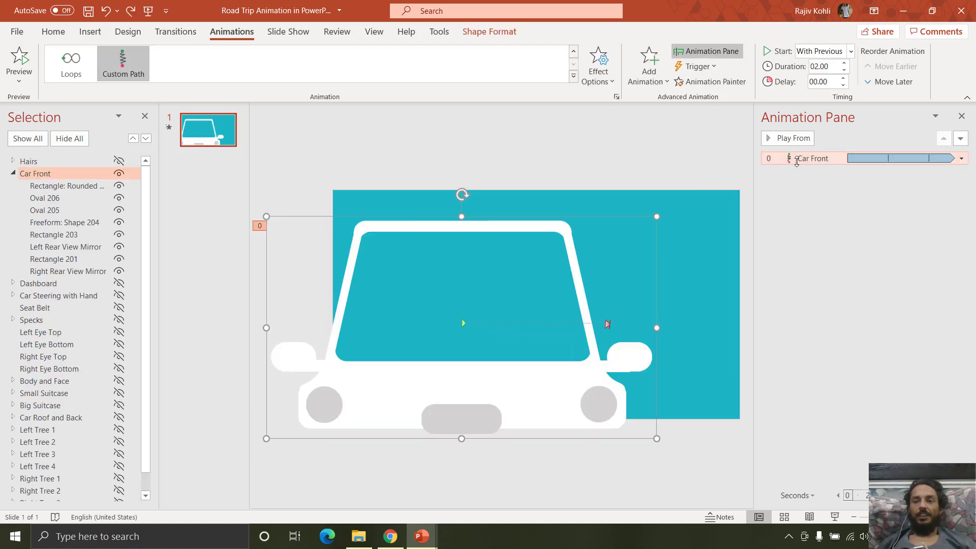
Delete Car Front's custom path animation and select the Car Front group on the slide
{"action": "left_click", "coordinate": [796, 160]}
{"action": "key", "text": "Delete"}
{"action": "left_click", "coordinate": [385, 382]}
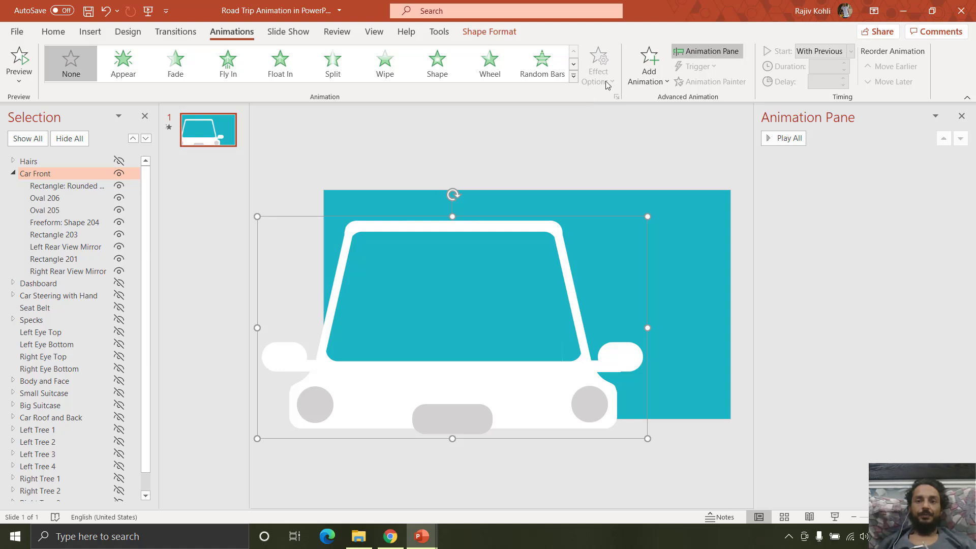
Browse the Custom Path option and the additional motion path effects available for Car Front
{"action": "left_click", "coordinate": [573, 78]}
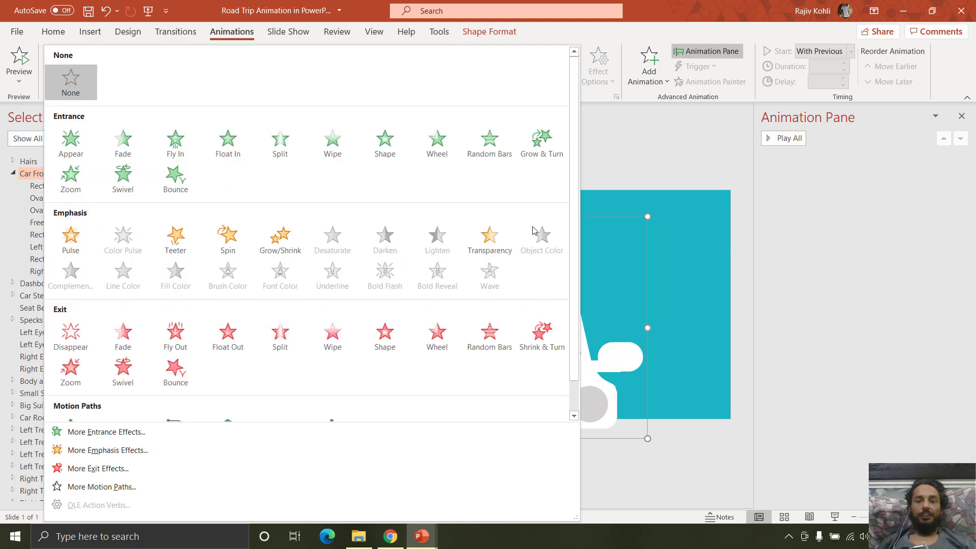
{"action": "scroll", "coordinate": [575, 234], "scroll_direction": "down", "scroll_amount": 1}
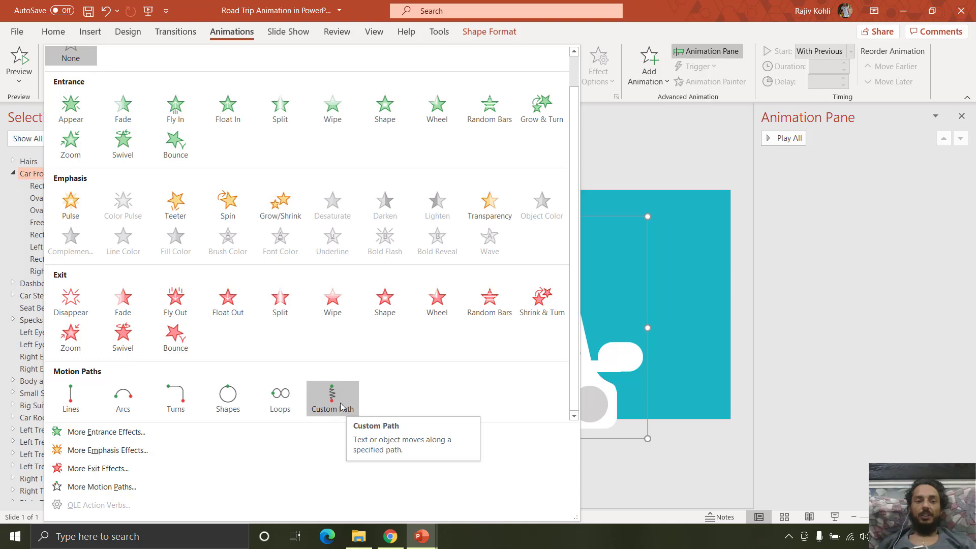
{"action": "left_click", "coordinate": [661, 72]}
{"action": "left_click", "coordinate": [660, 71]}
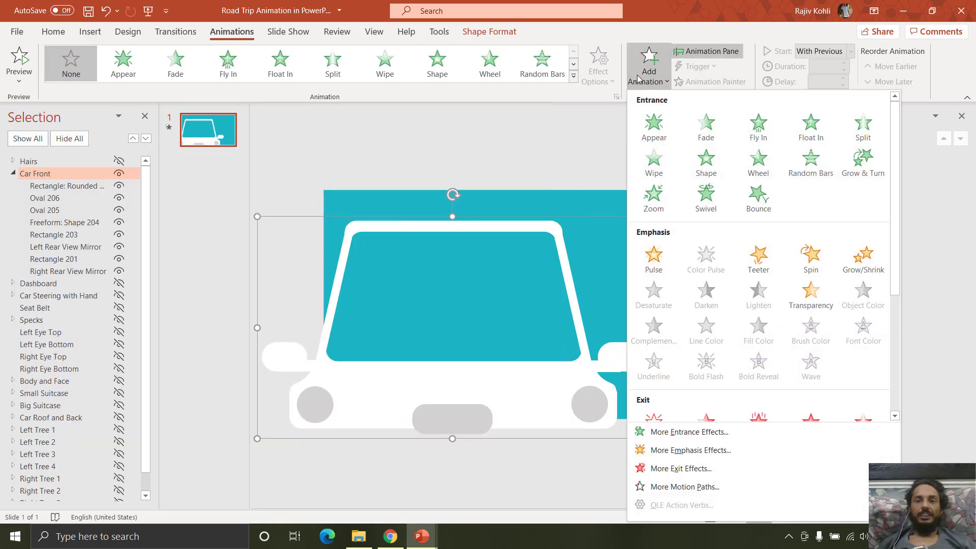
{"action": "left_click", "coordinate": [689, 487]}
{"action": "left_click_drag", "start_coordinate": [580, 180], "coordinate": [575, 330]}
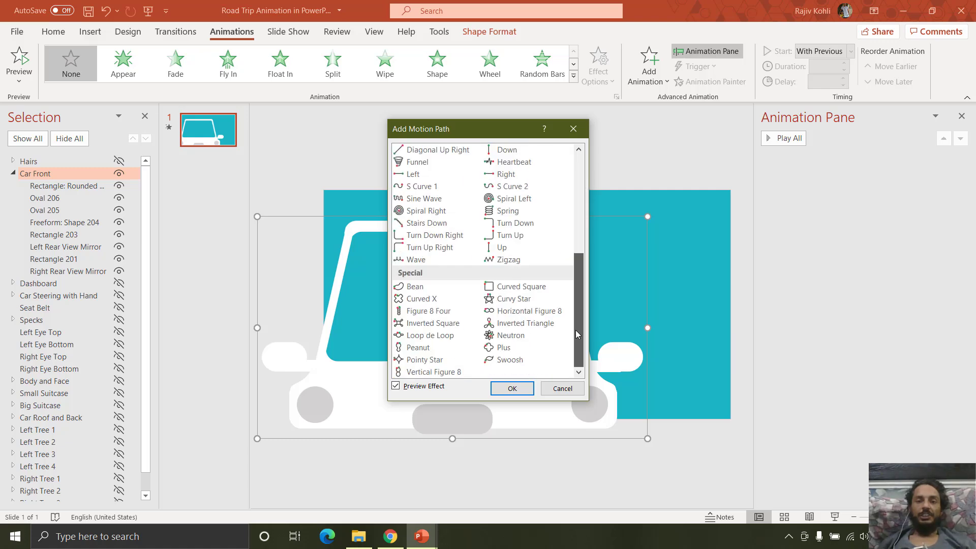
{"action": "key", "text": "Escape"}
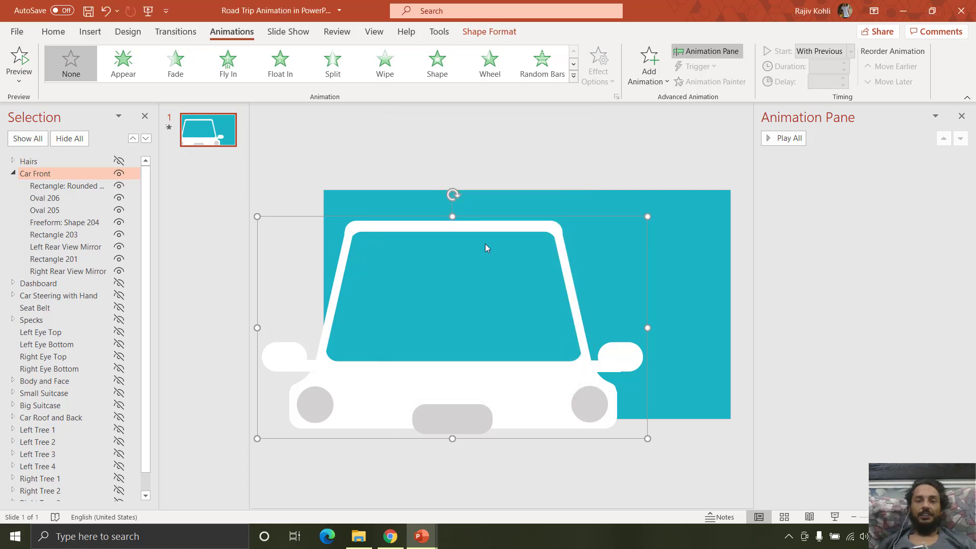
Draw a slightly wavy, nearly horizontal custom motion path for Car Front, running rightward from the middle of the windshield past its right pillar
{"action": "left_click", "coordinate": [573, 76]}
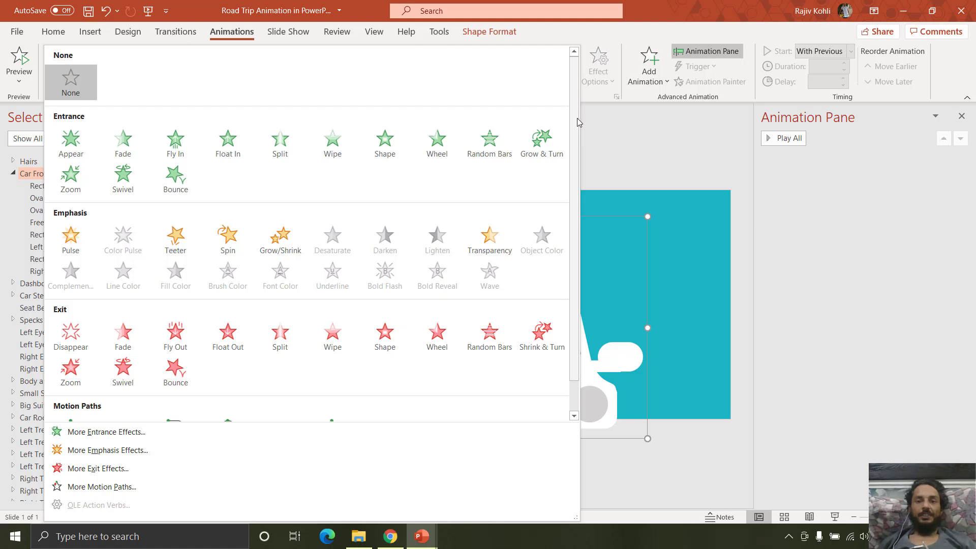
{"action": "scroll", "coordinate": [577, 122], "scroll_direction": "down", "scroll_amount": 1}
{"action": "left_click", "coordinate": [333, 399]}
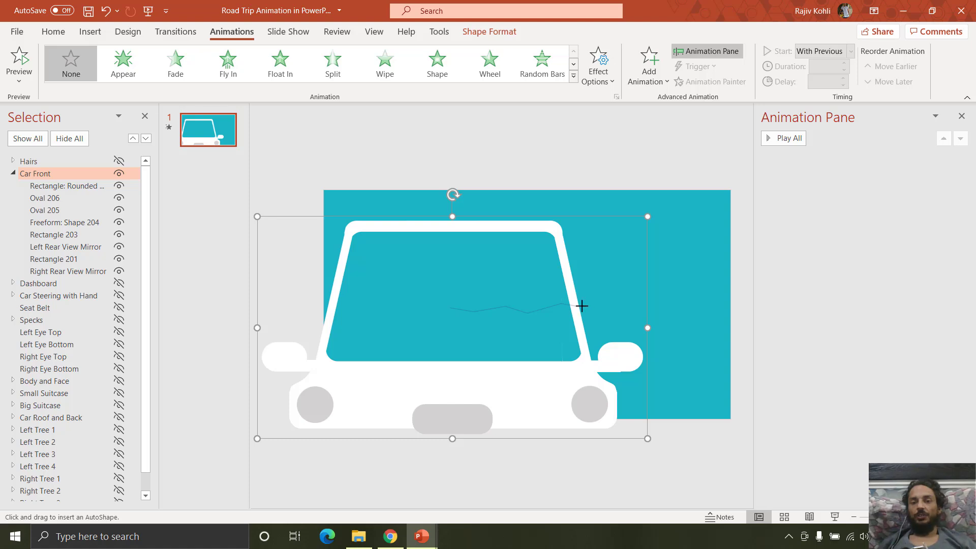
{"action": "left_click", "coordinate": [614, 305]}
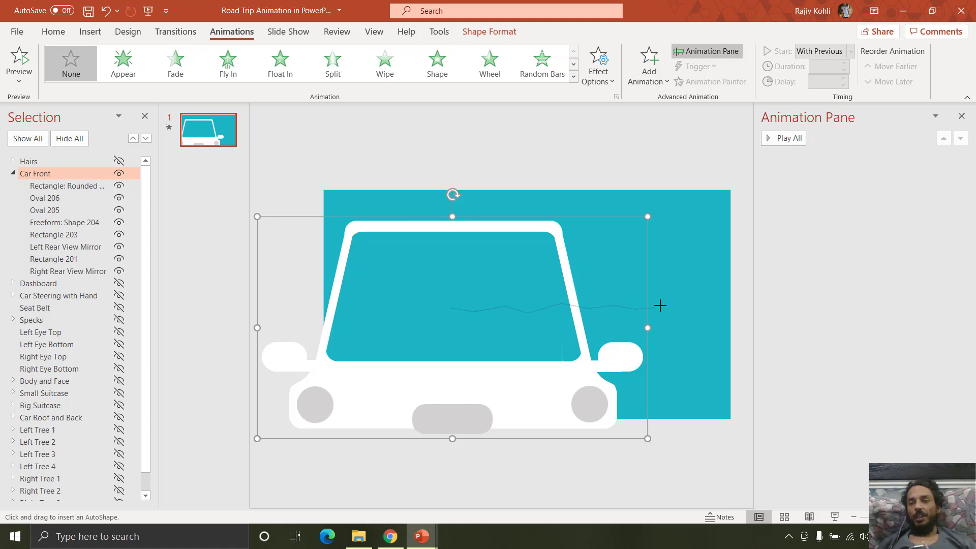
{"action": "double_click", "coordinate": [662, 305]}
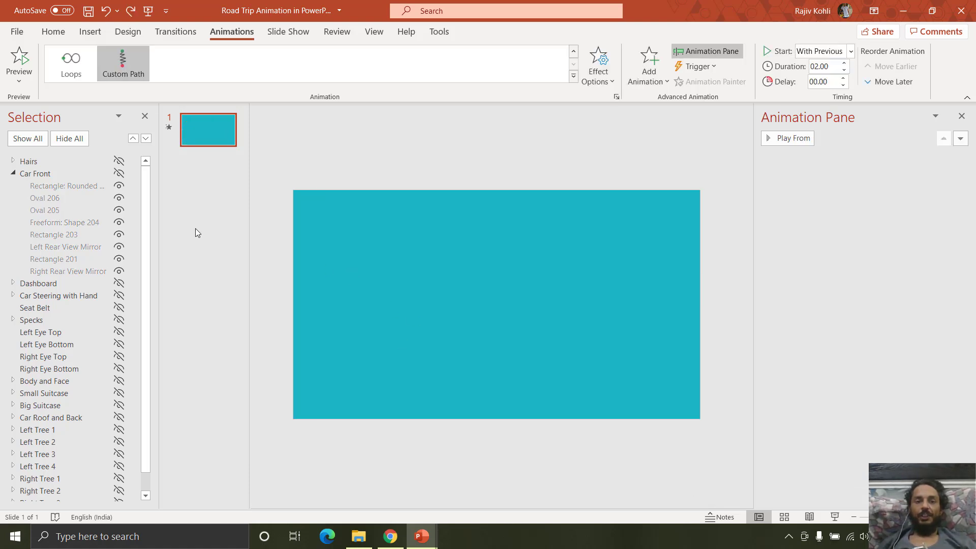
Make Car Front, Dashboard and Car Steering with Hand visible on the slide
{"action": "left_click", "coordinate": [119, 173]}
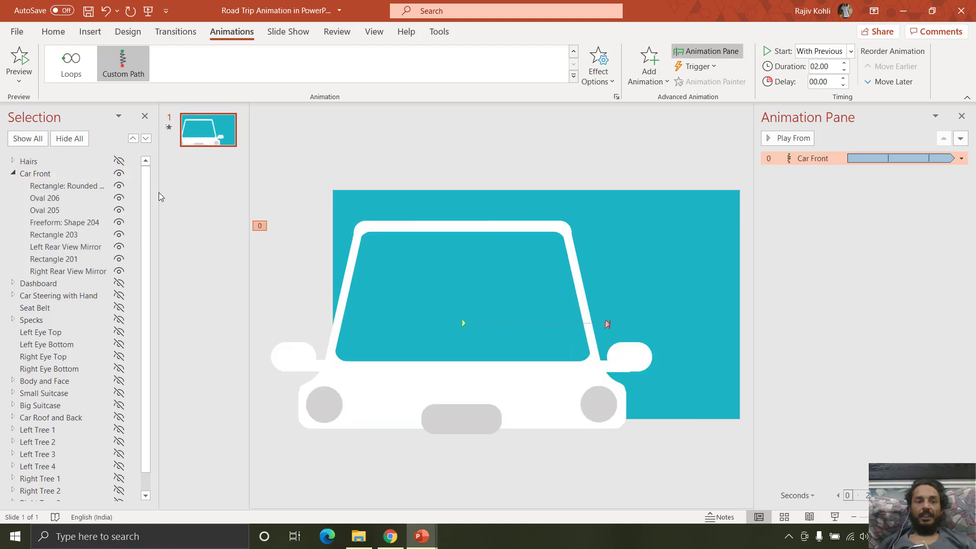
{"action": "left_click", "coordinate": [119, 283]}
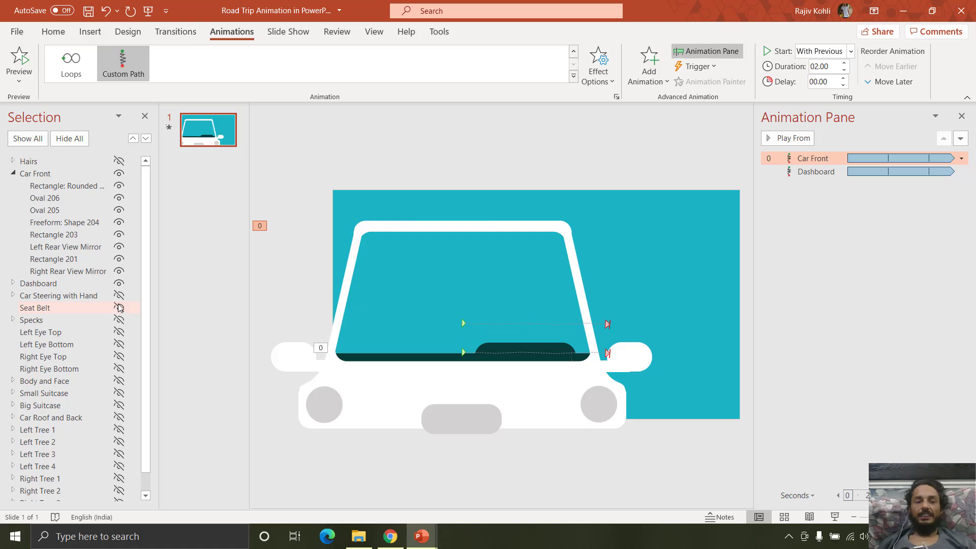
{"action": "left_click", "coordinate": [119, 297]}
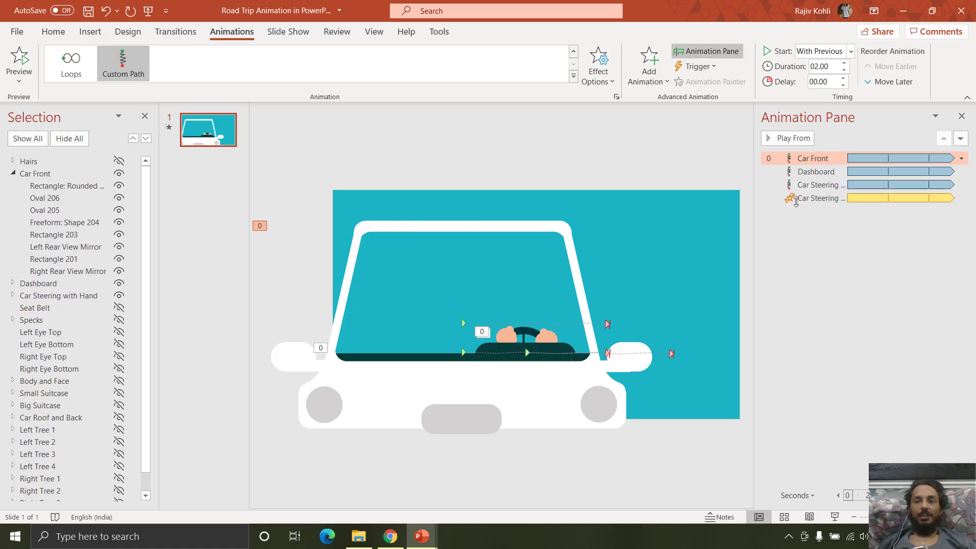
Inspect the steering wheel with hands up close and preview its Spin and path animations in the slide show
{"action": "left_click", "coordinate": [815, 203]}
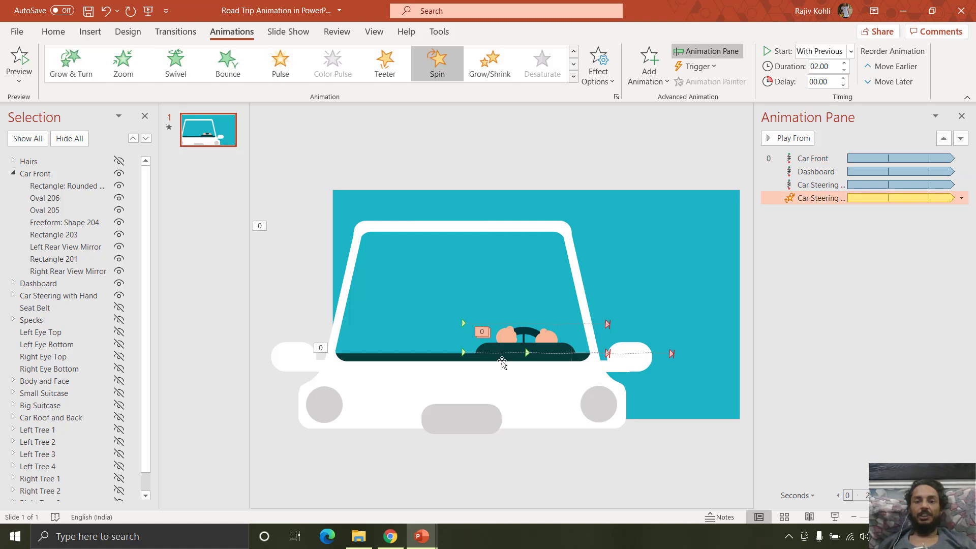
{"action": "left_click", "coordinate": [513, 336]}
{"action": "scroll", "coordinate": [576, 366], "scroll_direction": "up", "scroll_amount": 2}
{"action": "scroll", "coordinate": [532, 366], "scroll_direction": "up", "scroll_amount": 2}
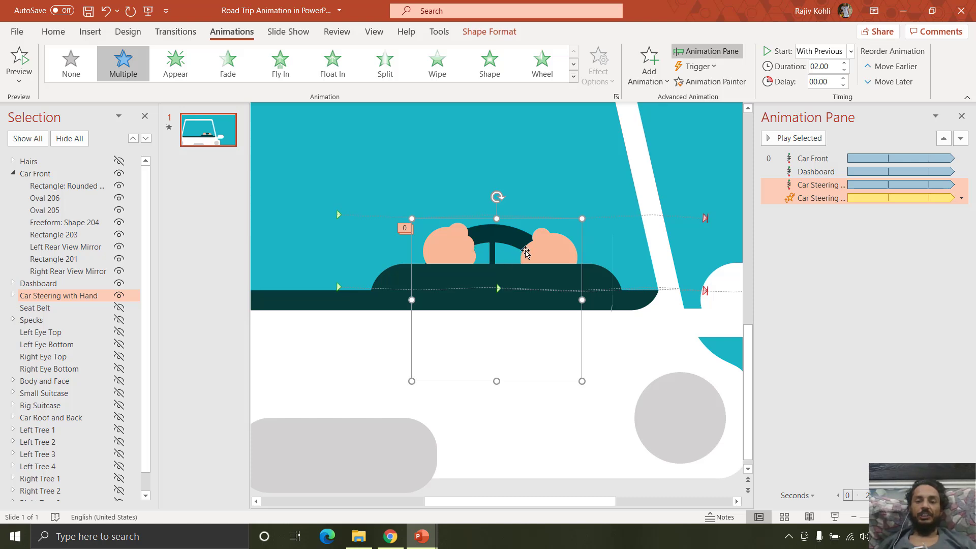
{"action": "left_click", "coordinate": [834, 517]}
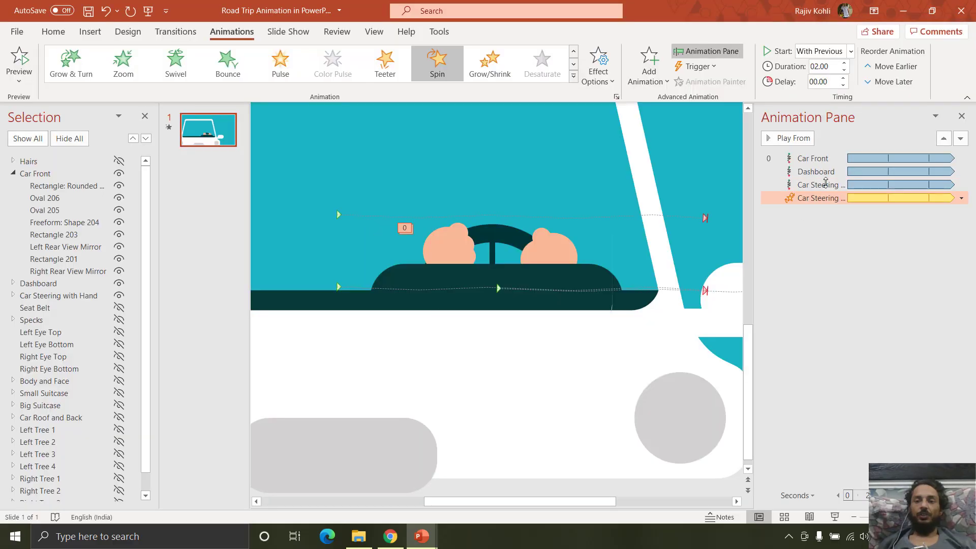
{"action": "key", "text": "Escape"}
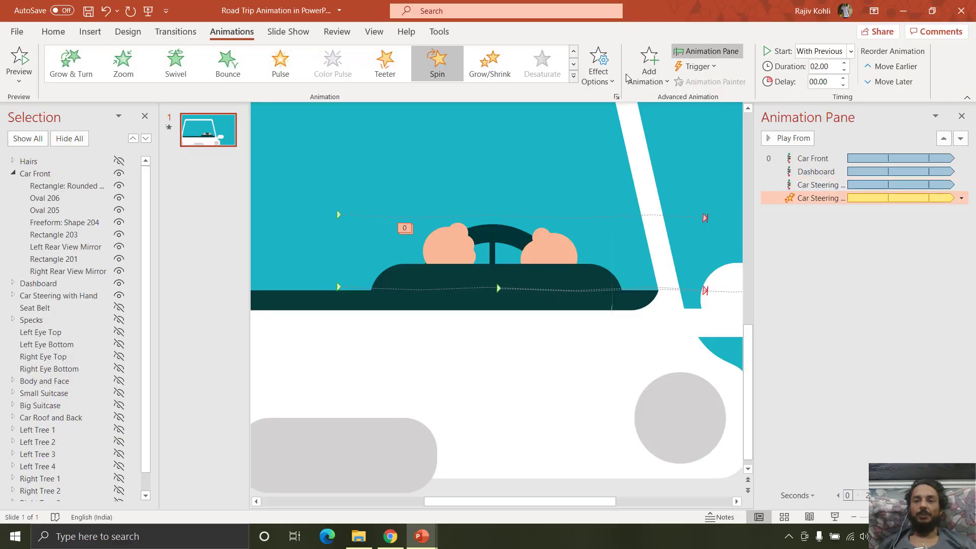
Examine the effect and timing settings of the Spin animation on Car Steering with Hand
{"action": "left_click", "coordinate": [649, 71]}
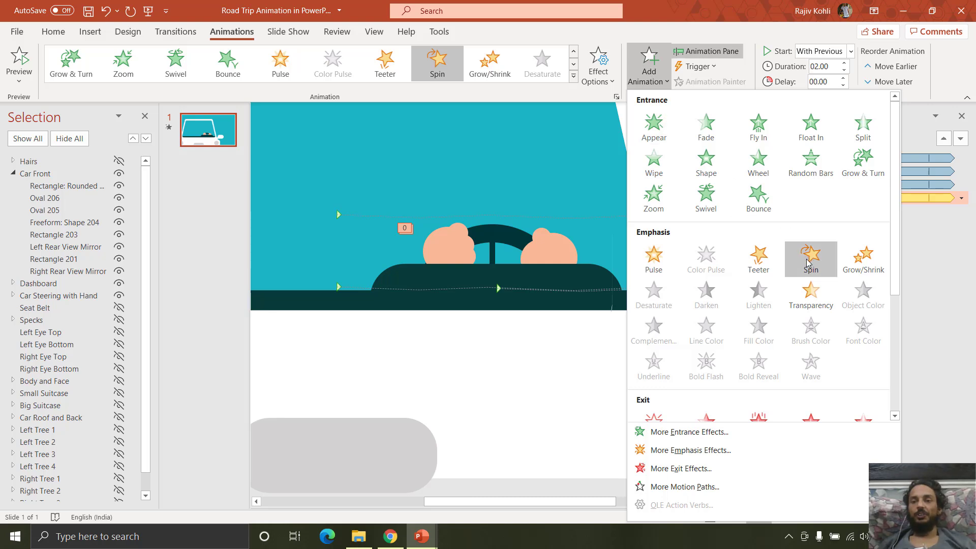
{"action": "left_click", "coordinate": [826, 75]}
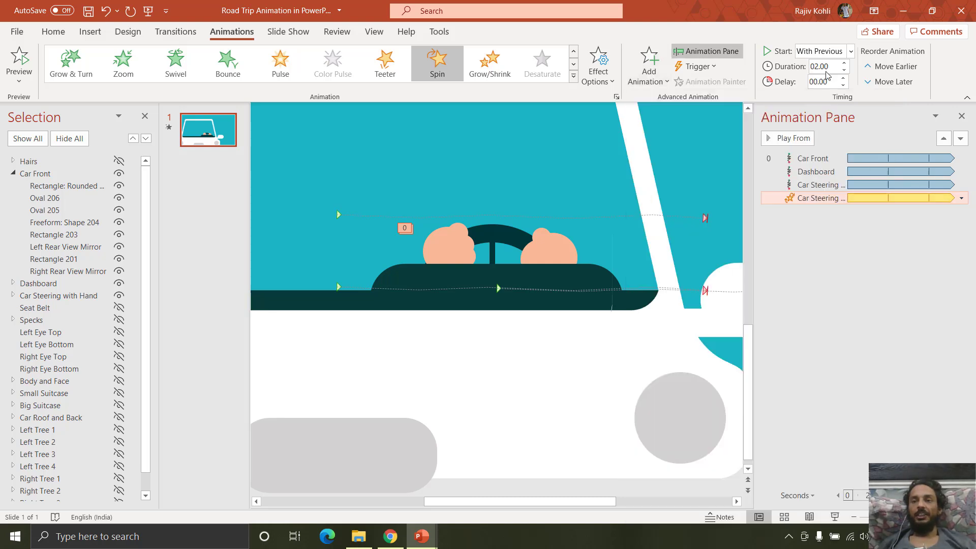
{"action": "double_click", "coordinate": [813, 198]}
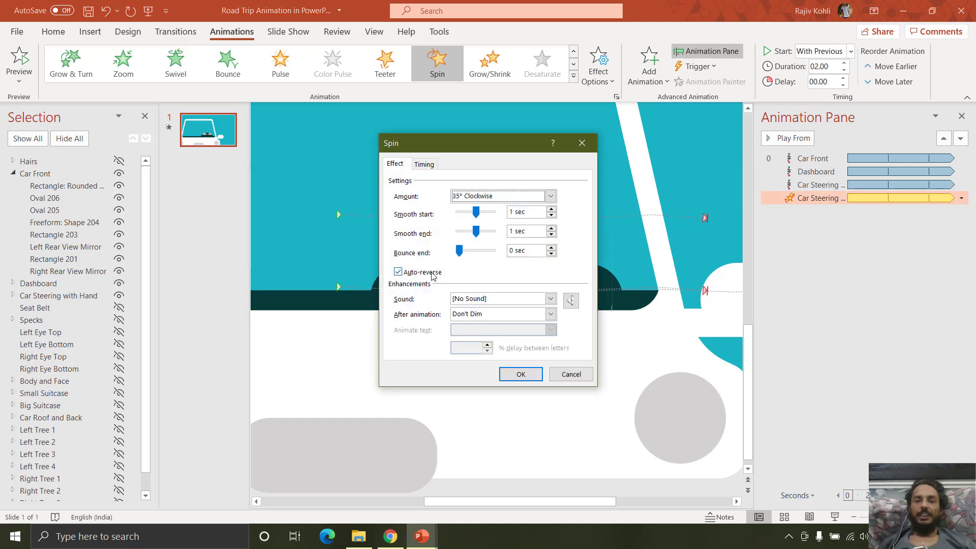
{"action": "left_click", "coordinate": [423, 164]}
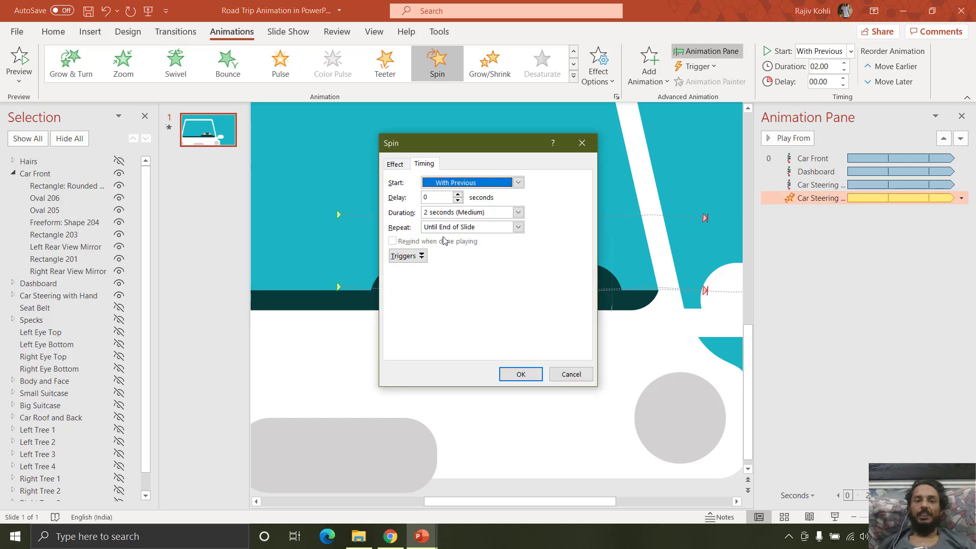
{"action": "key", "text": "Return"}
Collapse the Car Front group, show Seat Belt, and compare the belt with the Roadtrip I reference on Dribbble in Chrome
{"action": "left_click", "coordinate": [13, 173]}
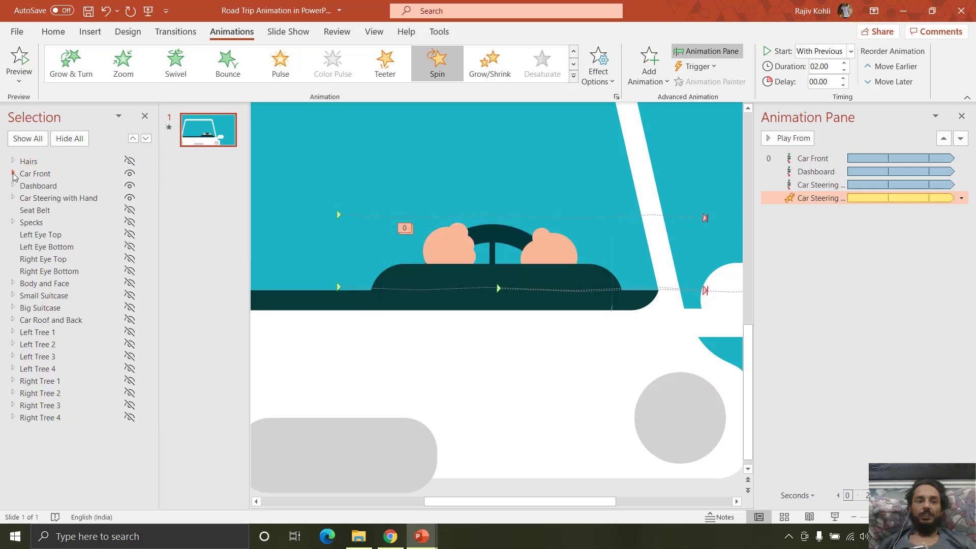
{"action": "left_click", "coordinate": [130, 212]}
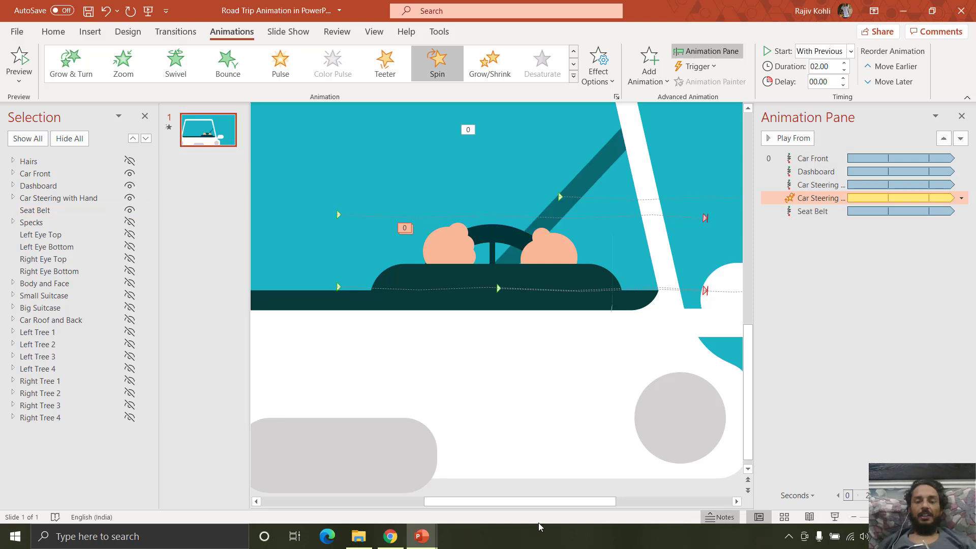
{"action": "left_click", "coordinate": [389, 536]}
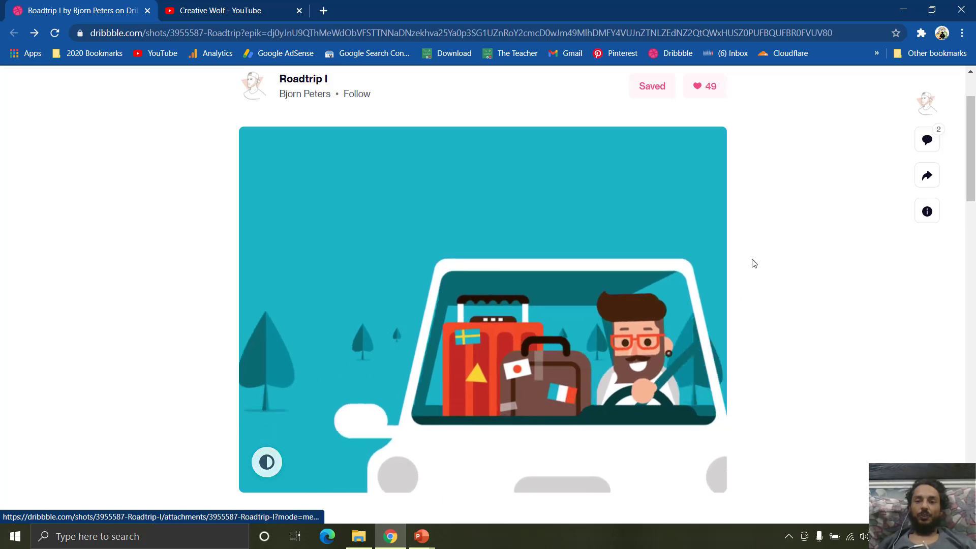
{"action": "key", "text": "alt+Tab"}
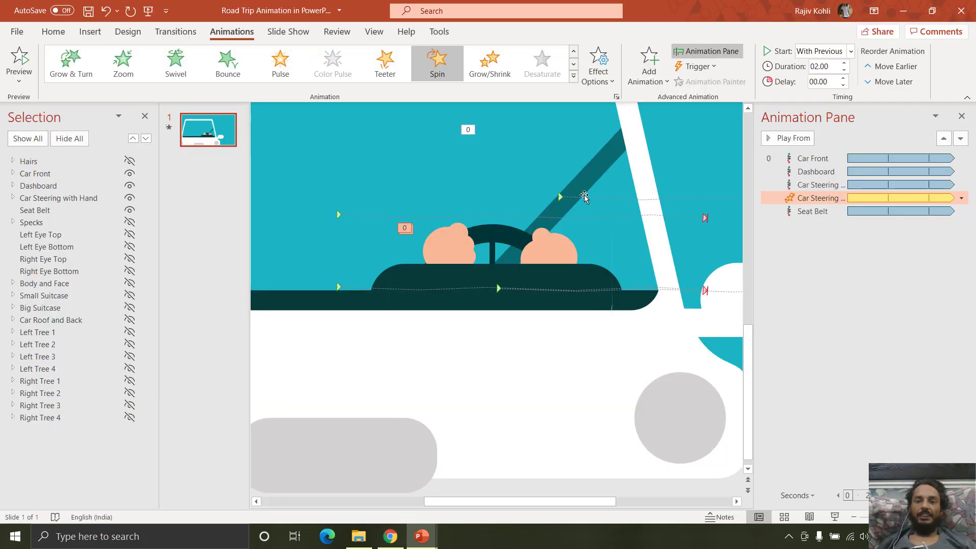
{"action": "left_click", "coordinate": [595, 173]}
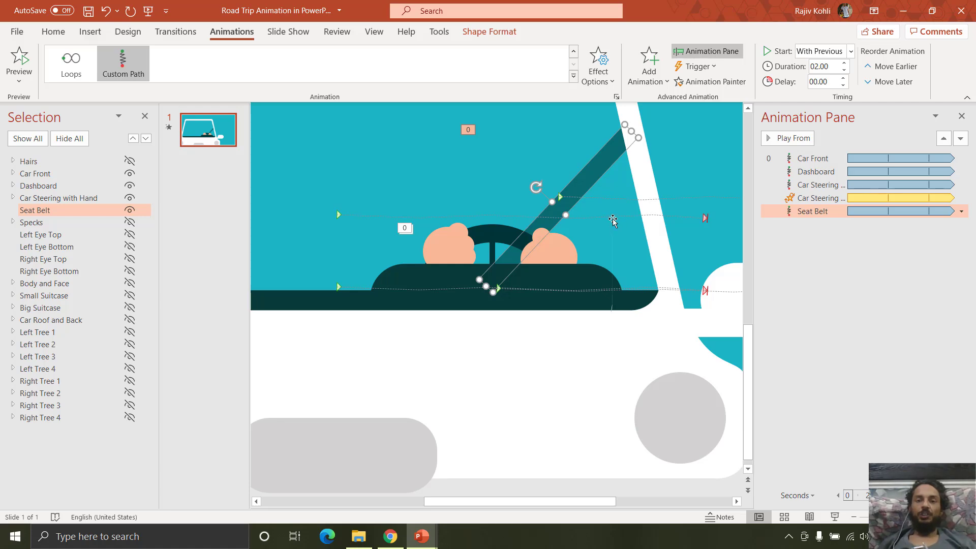
{"action": "left_click", "coordinate": [390, 536]}
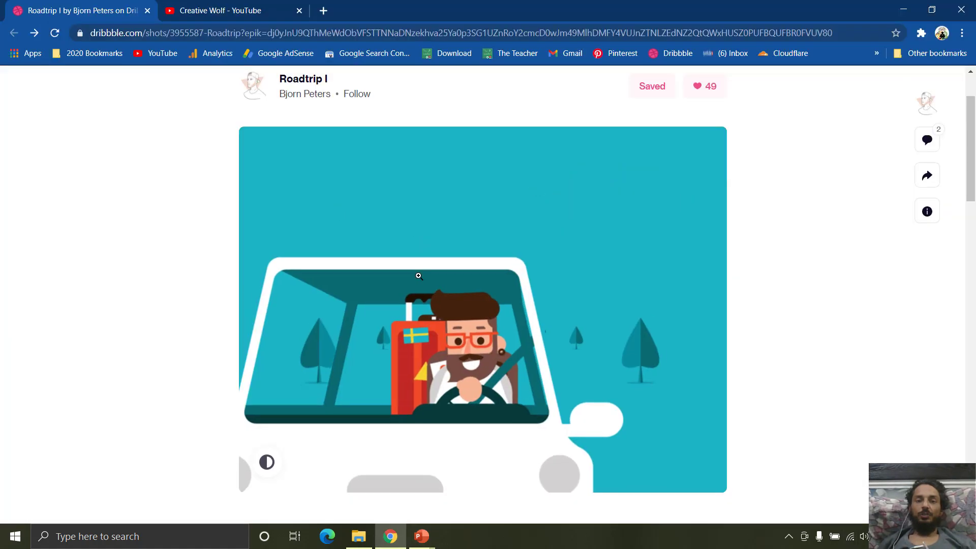
{"action": "left_click", "coordinate": [517, 367]}
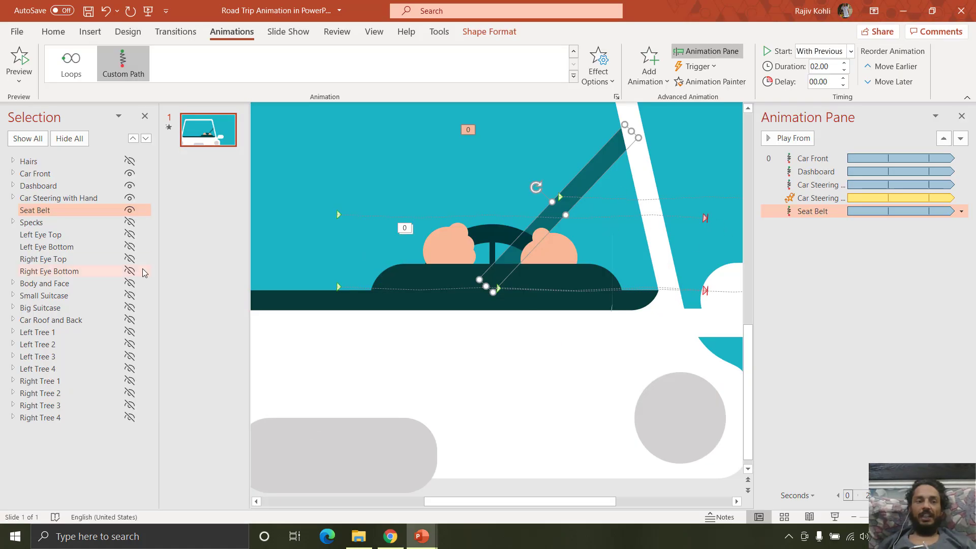
Show Specks and compare the glasses with the Roadtrip I reference in Chrome
{"action": "left_click", "coordinate": [129, 223]}
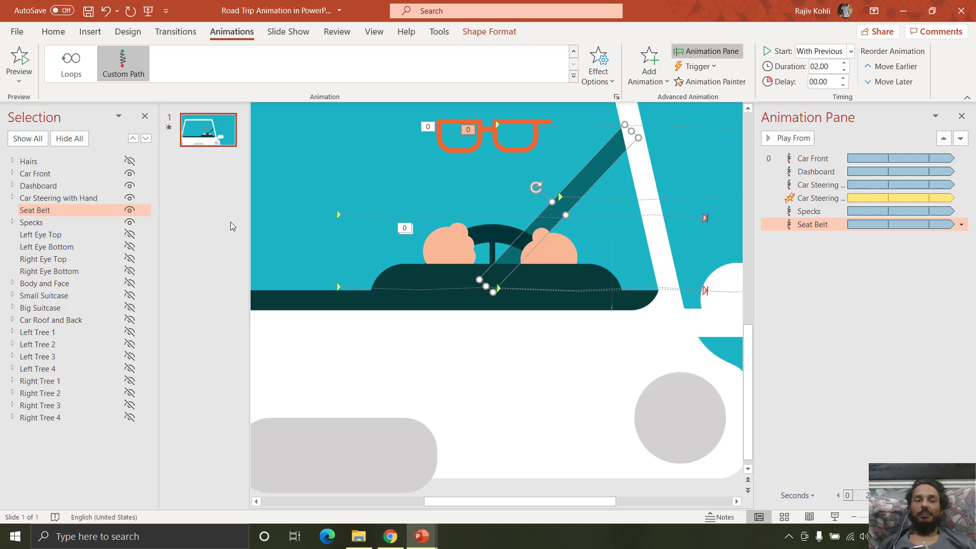
{"action": "left_click", "coordinate": [390, 536]}
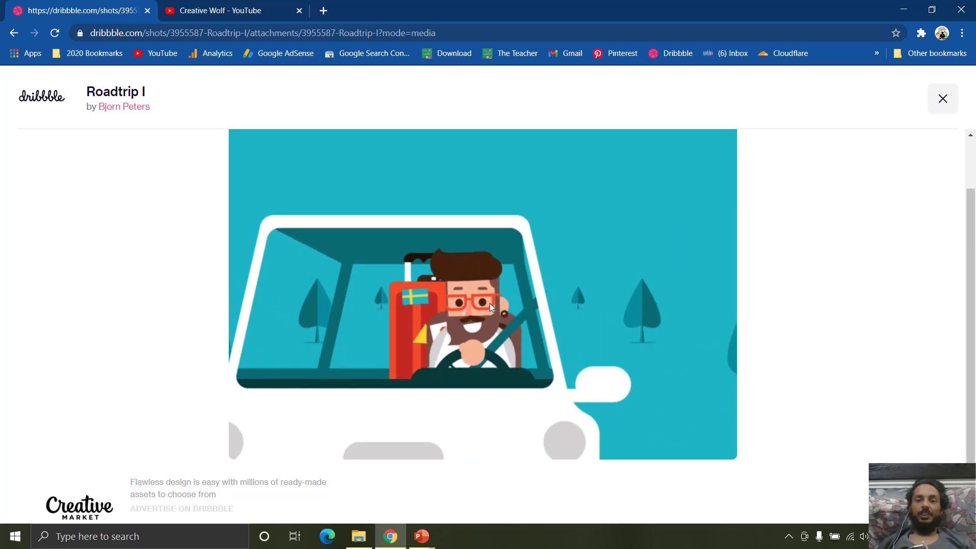
{"action": "key", "text": "alt+Tab"}
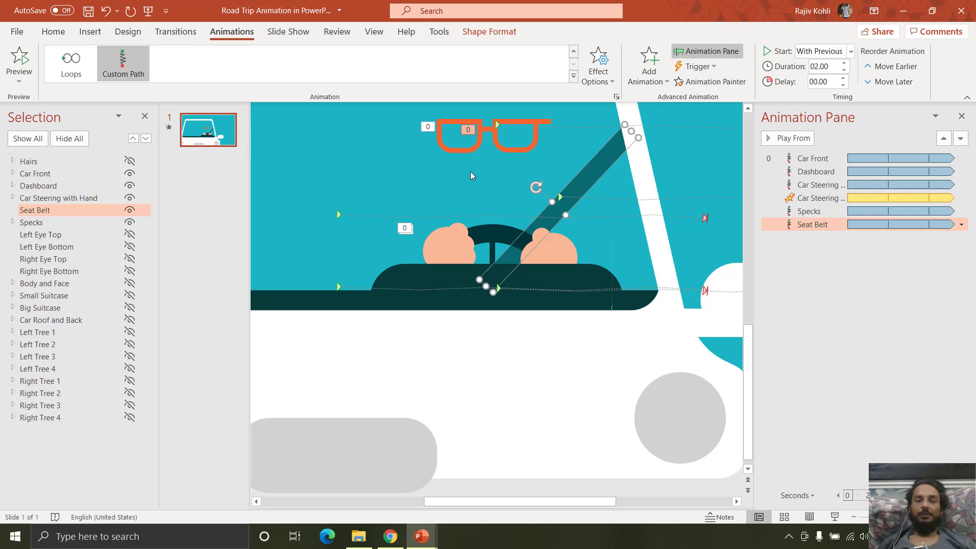
Show Left Eye Top and close the Animation Pane to clear the animation markers from the slide
{"action": "left_click", "coordinate": [130, 236]}
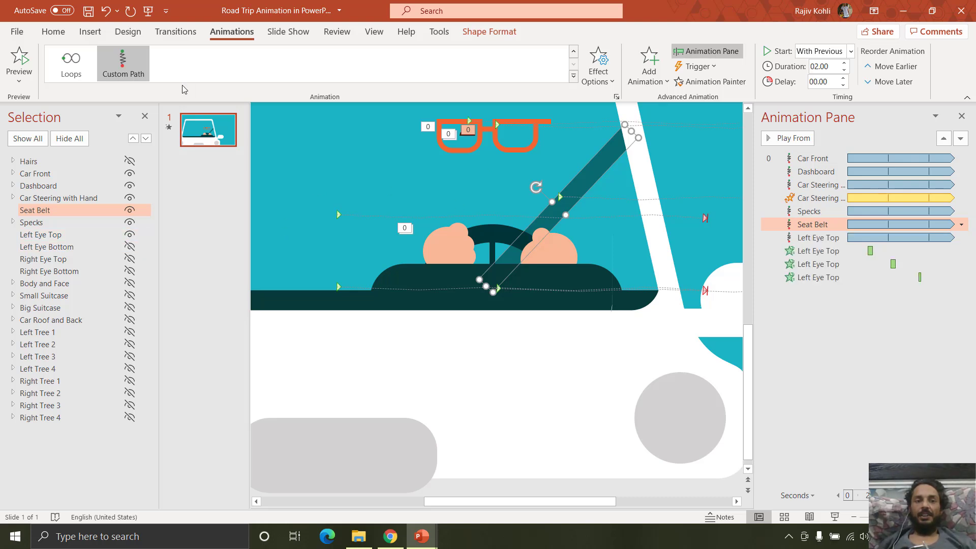
{"action": "left_click", "coordinate": [62, 31]}
{"action": "left_click", "coordinate": [468, 403]}
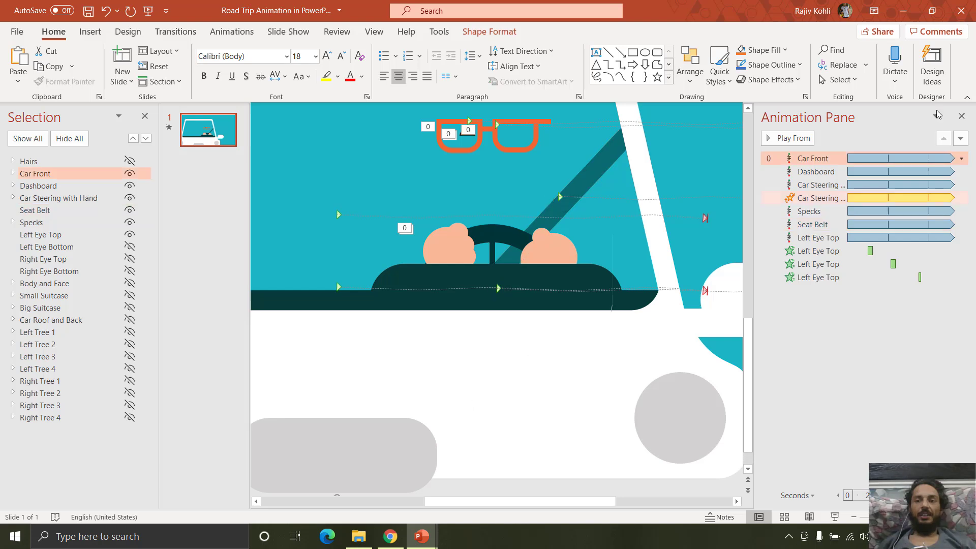
{"action": "left_click", "coordinate": [961, 117]}
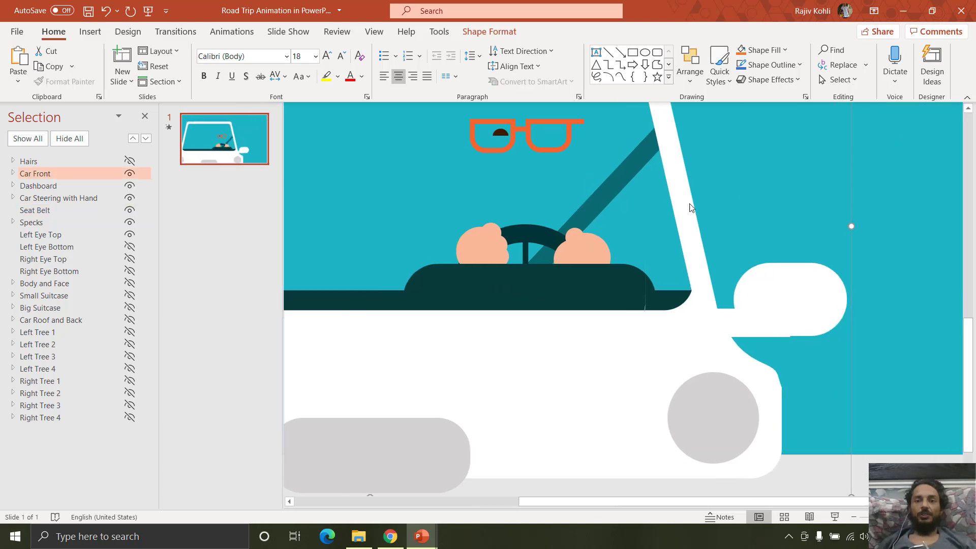
Select Left Eye Top on the slide and show Left Eye Bottom, Right Eye Top and Right Eye Bottom
{"action": "left_click", "coordinate": [501, 133]}
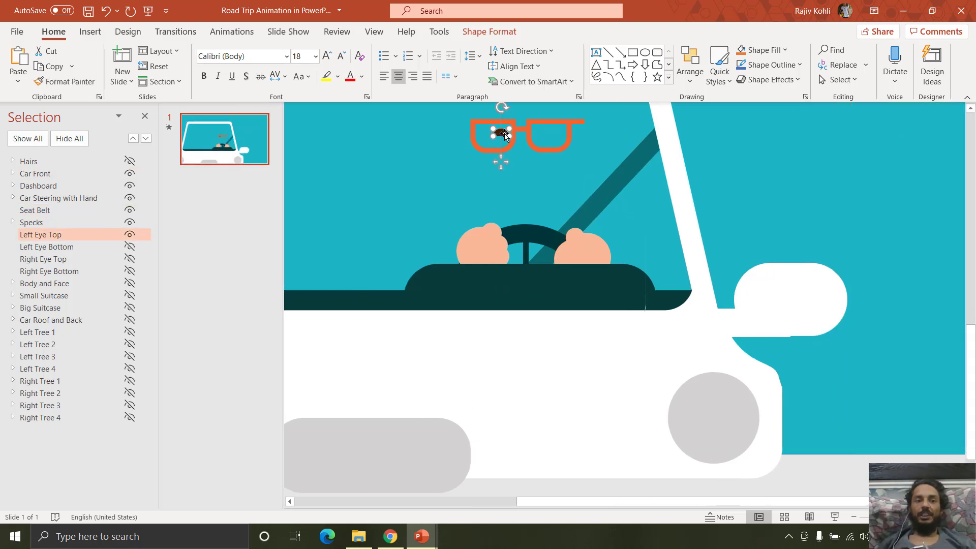
{"action": "left_click", "coordinate": [130, 260]}
{"action": "left_click", "coordinate": [130, 271]}
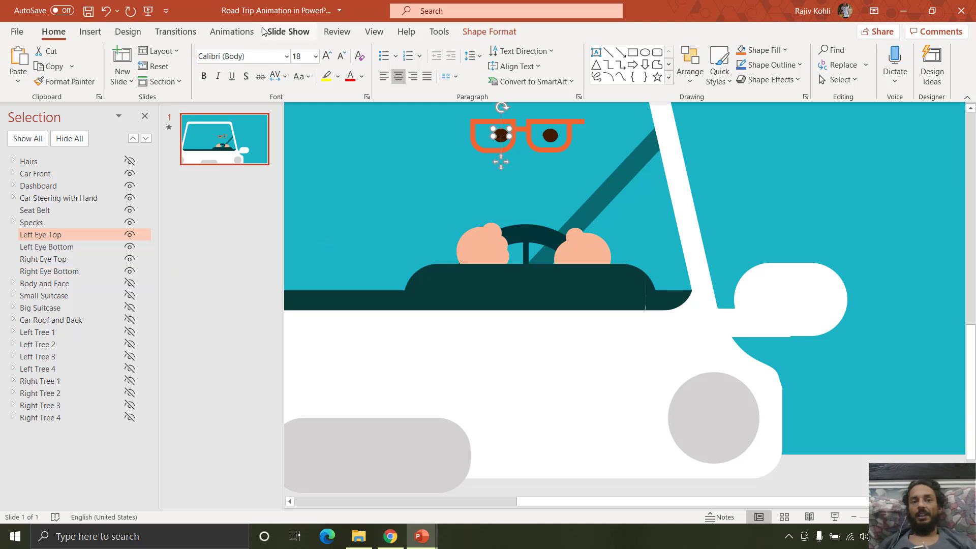
Reopen the Animation Pane and hide Specks, Seat Belt, Car Steering with Hand, Dashboard and Car Front so only the eye parts remain
{"action": "left_click", "coordinate": [232, 32]}
{"action": "left_click", "coordinate": [732, 51]}
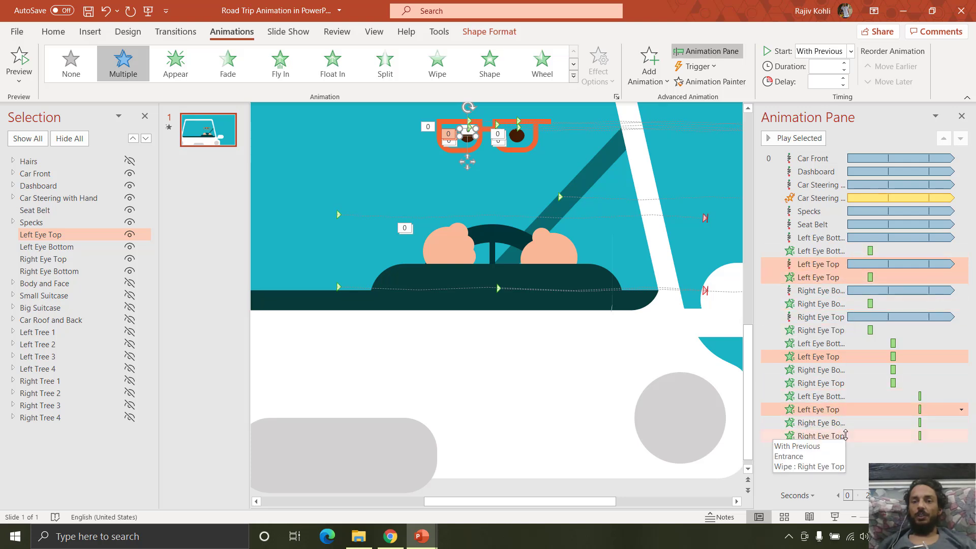
{"action": "left_click", "coordinate": [130, 210]}
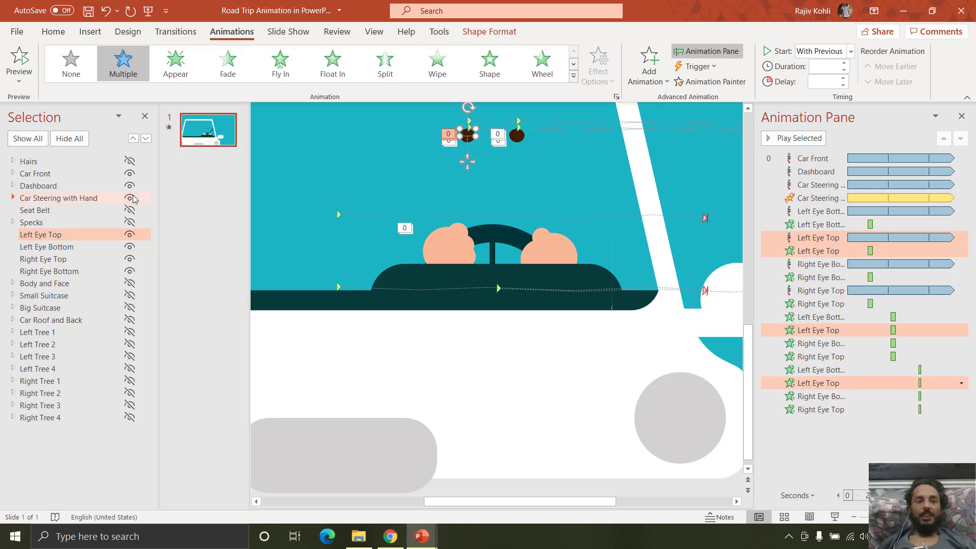
{"action": "left_click", "coordinate": [129, 198]}
{"action": "left_click", "coordinate": [130, 185]}
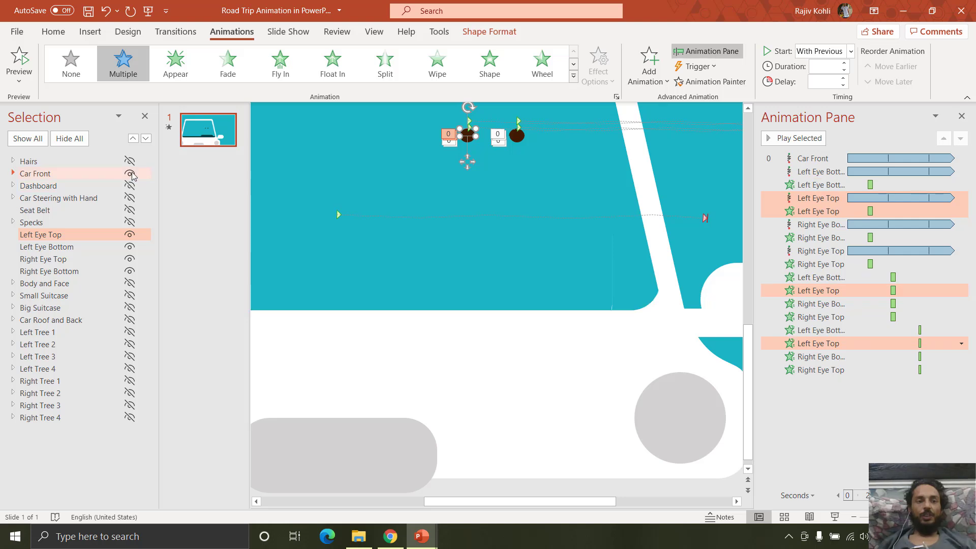
{"action": "left_click", "coordinate": [129, 173]}
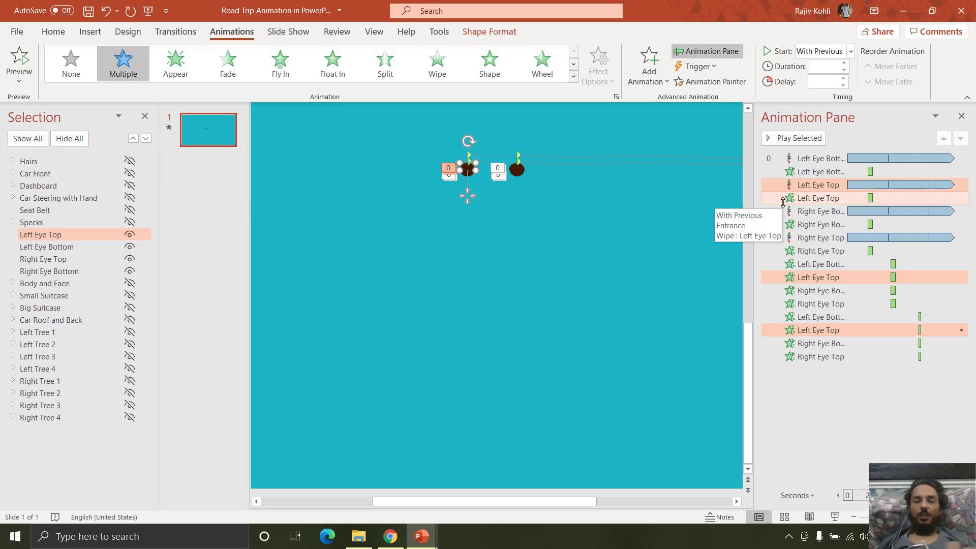
Inspect the Left Eye Bottom motion path and the first Wipe directions of Left Eye Bottom and Left Eye Top, and preview the slide show
{"action": "left_click", "coordinate": [834, 160]}
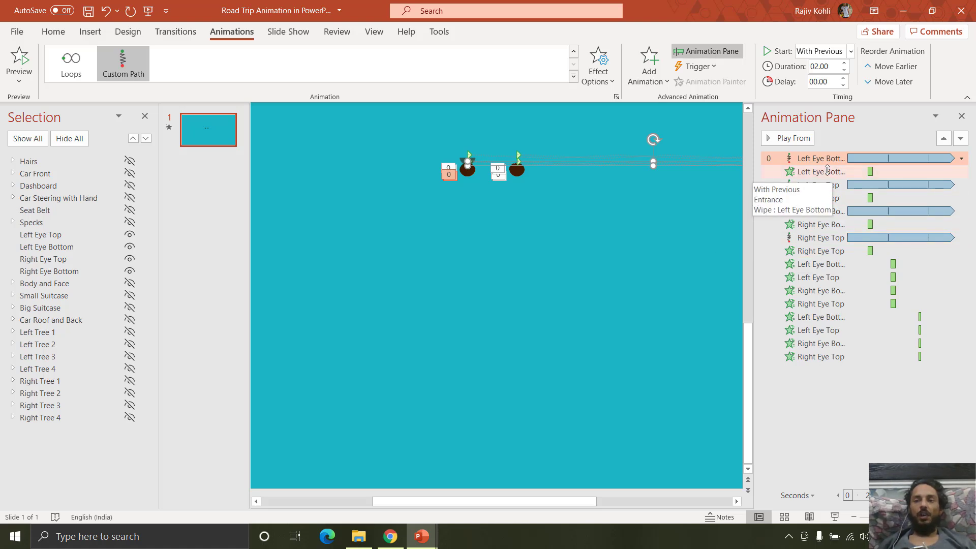
{"action": "left_click", "coordinate": [819, 172]}
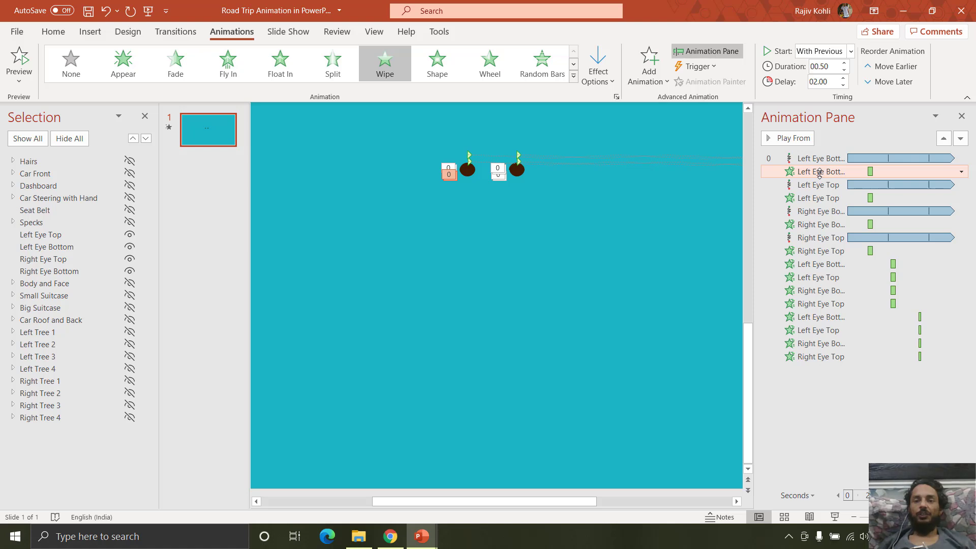
{"action": "double_click", "coordinate": [819, 172]}
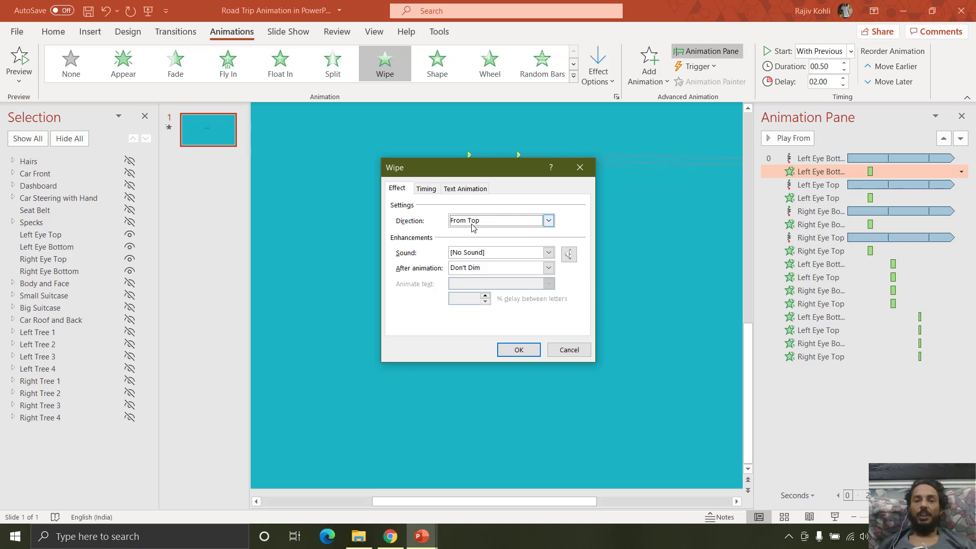
{"action": "left_click", "coordinate": [519, 350]}
{"action": "double_click", "coordinate": [818, 198]}
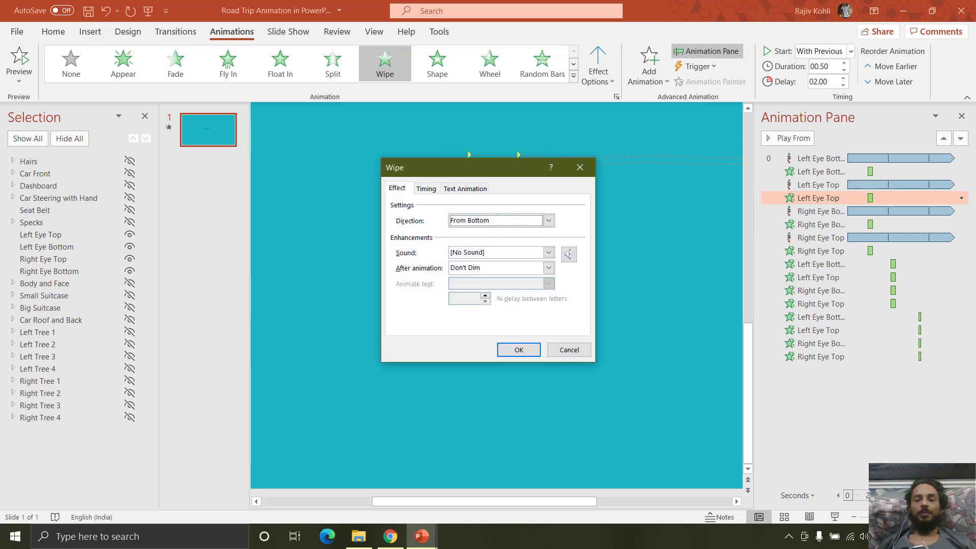
{"action": "left_click", "coordinate": [518, 350]}
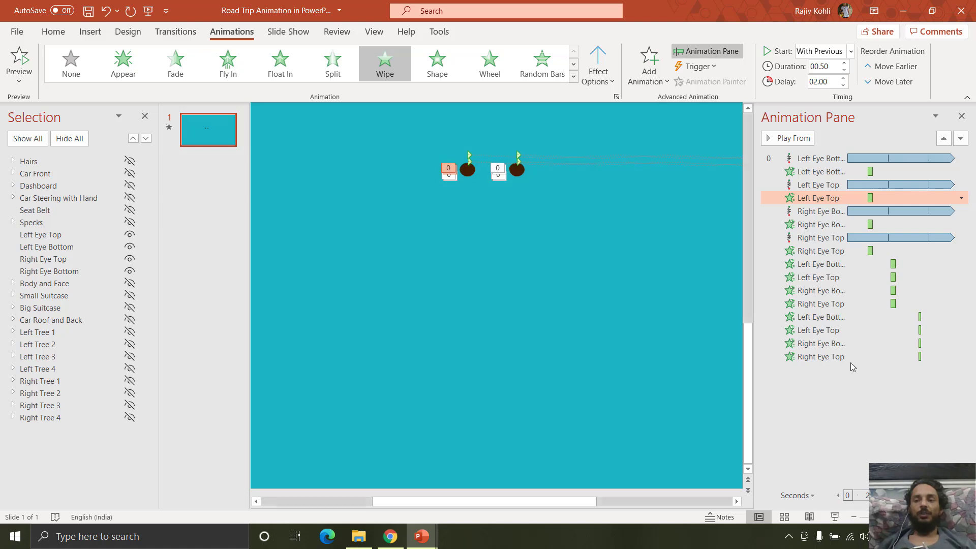
{"action": "left_click", "coordinate": [835, 518]}
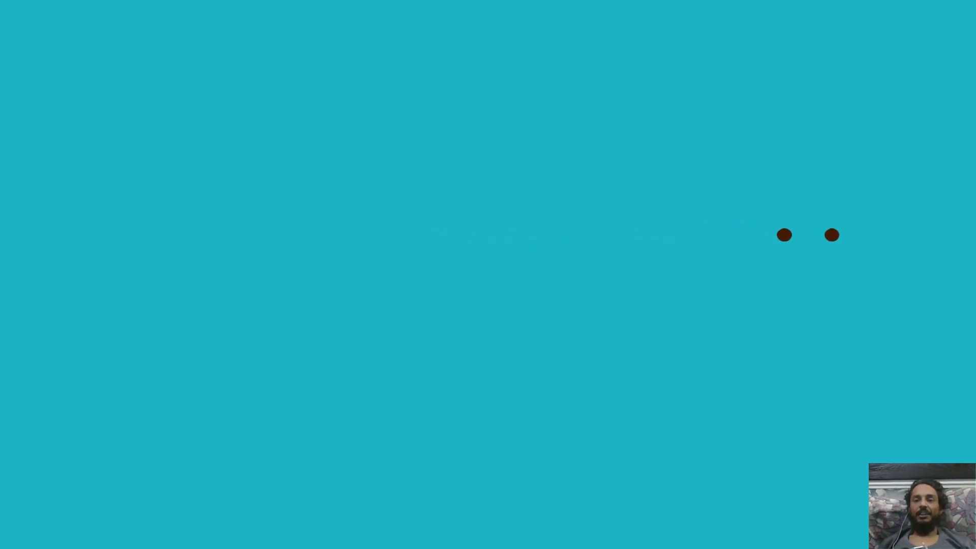
{"action": "key", "text": "Escape"}
Check the timing of the second and third Left Eye Bottom Wipe effects and replay the slide show from the current slide
{"action": "left_click", "coordinate": [881, 263]}
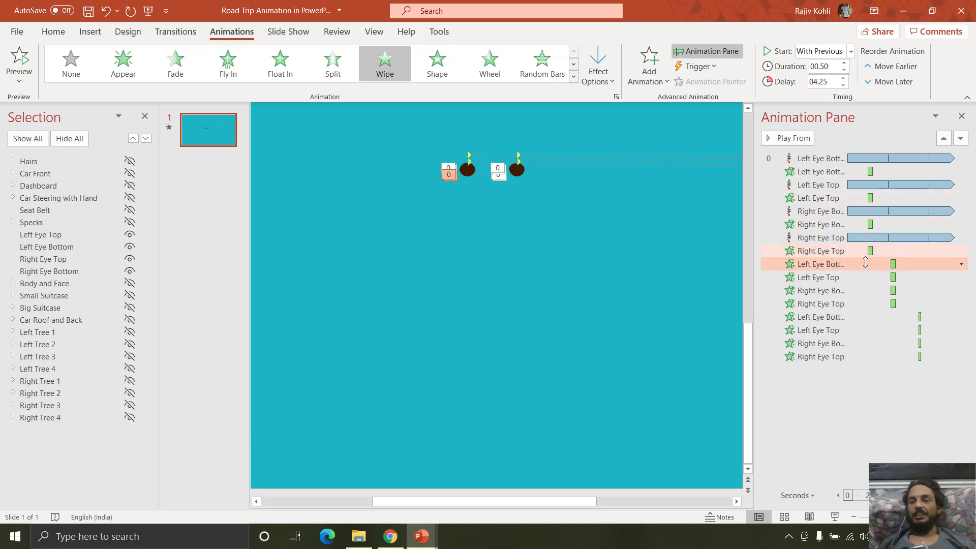
{"action": "left_click", "coordinate": [913, 316]}
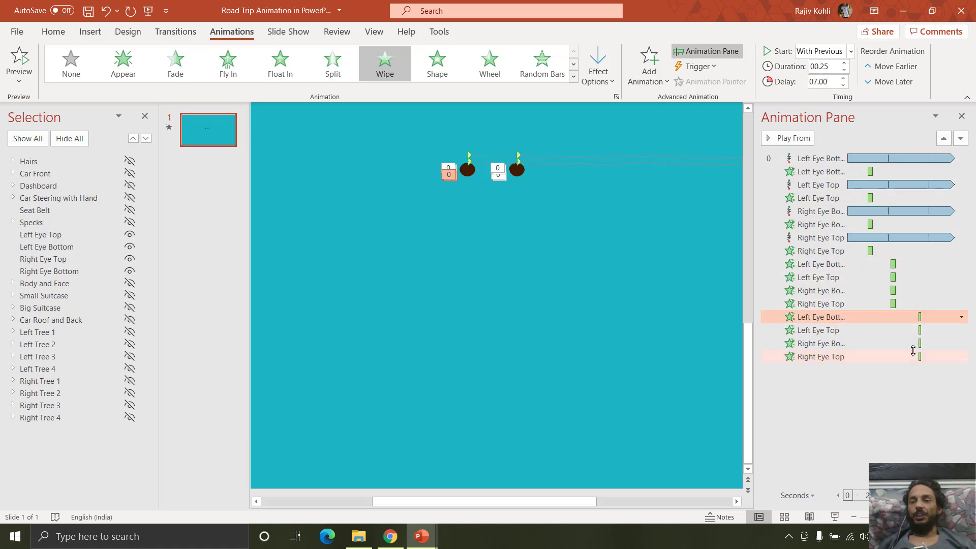
{"action": "left_click", "coordinate": [835, 517]}
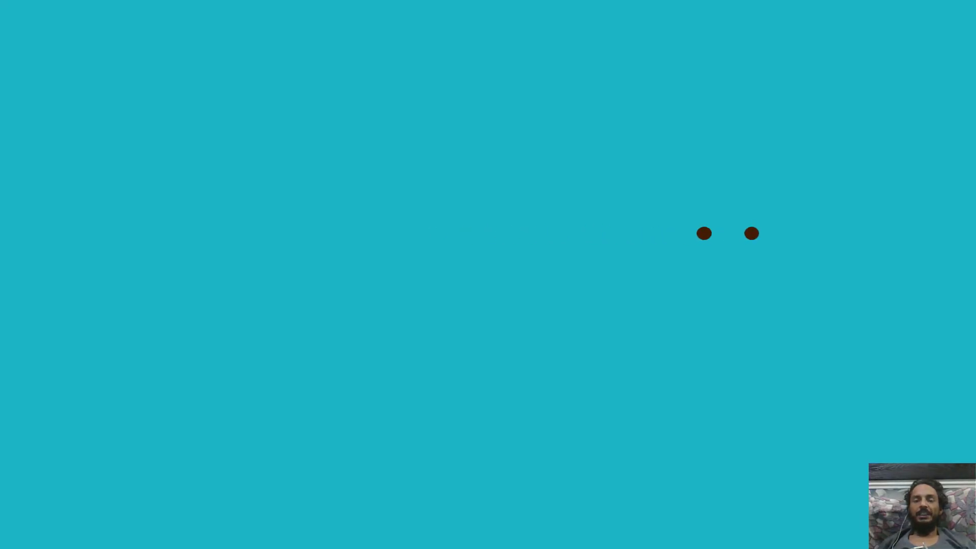